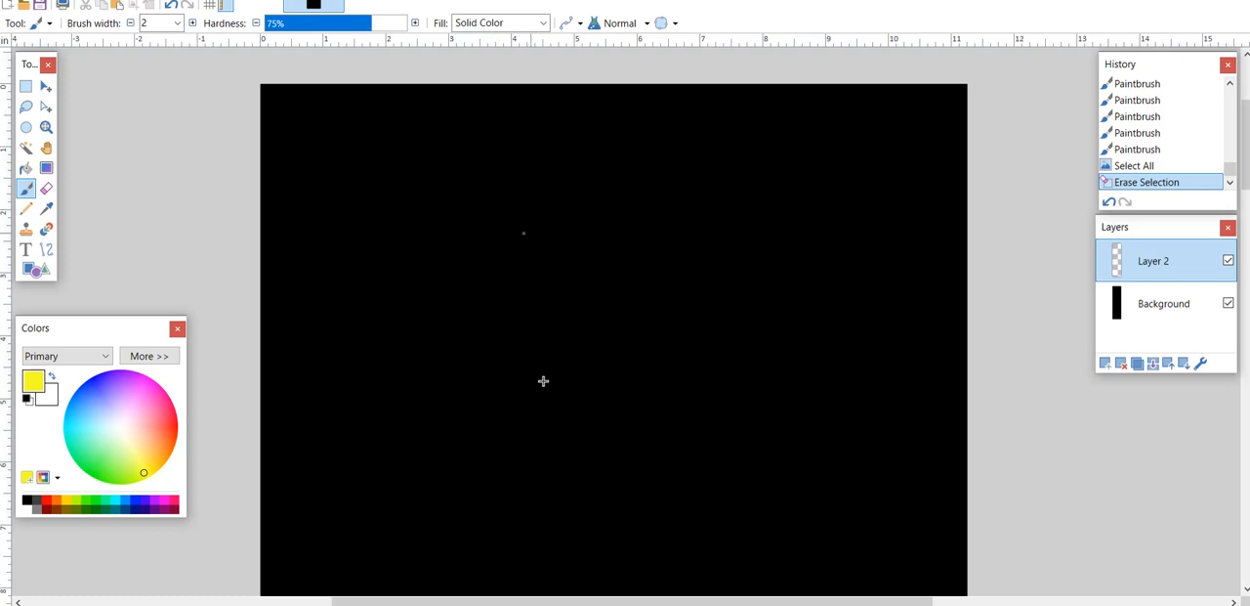
- Paint a white parallelogram representing a flat sheet in the canvas's upper part, with an arrow leading away to the right of it
click(126, 432)
mouse_move(388, 171)
mouse_down()
mouse_move(455, 236)
mouse_move(559, 236)
mouse_move(604, 178)
mouse_move(540, 163)
mouse_move(386, 170)
mouse_up()
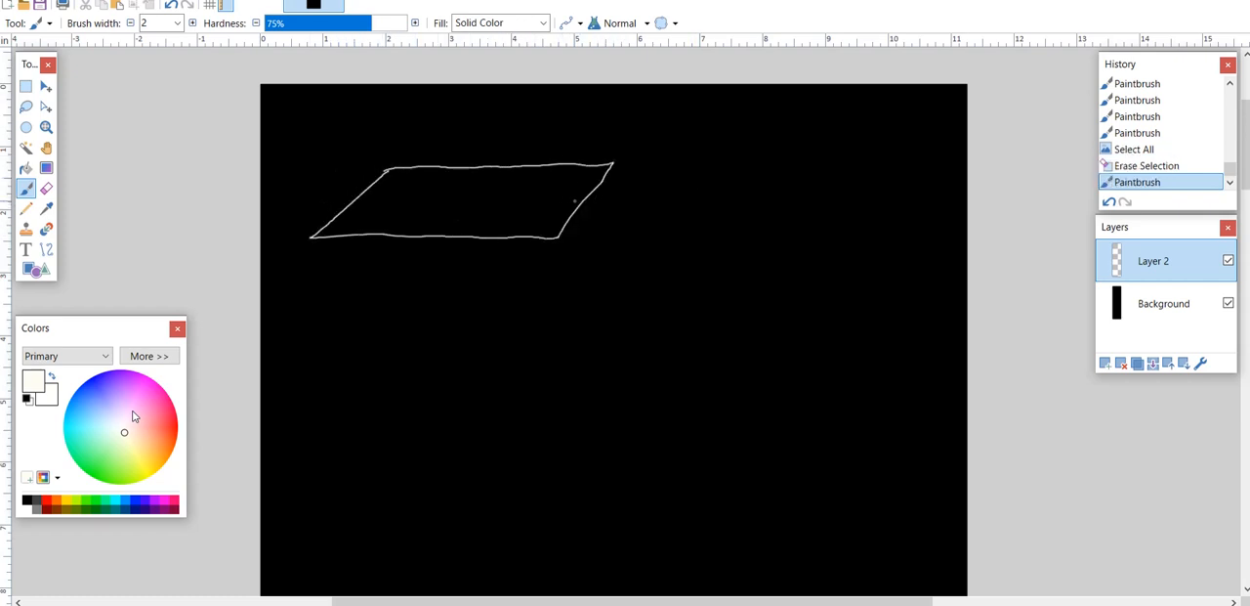
mouse_move(581, 204)
mouse_down()
mouse_move(665, 200)
mouse_move(652, 211)
mouse_up()
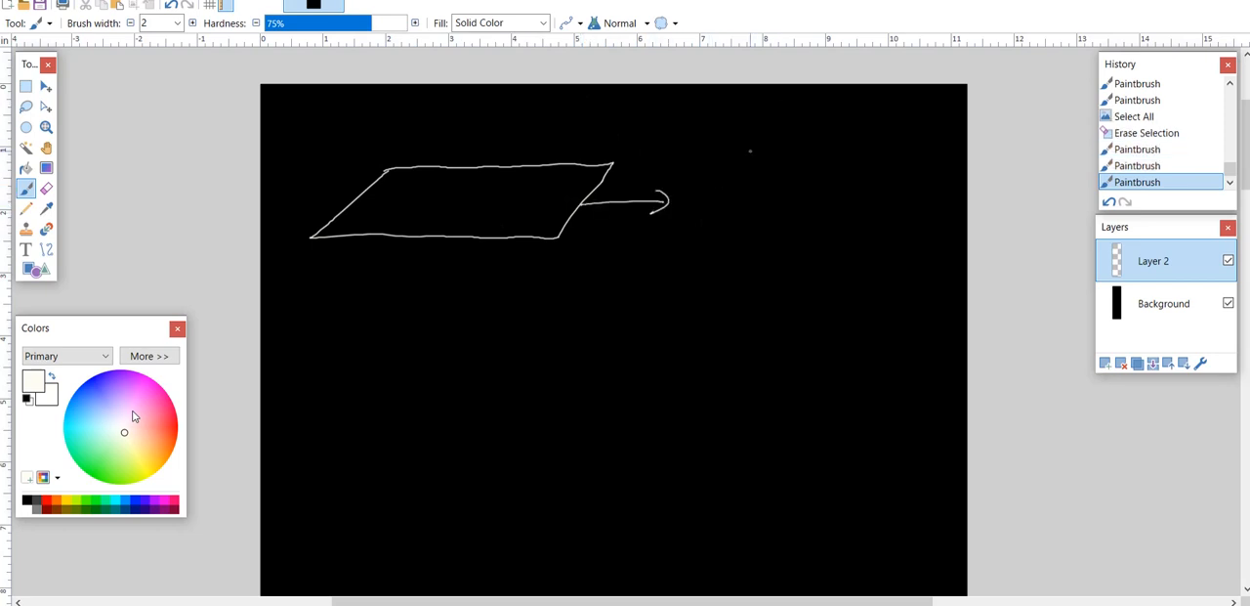
- Handwrite the label "WC: PR001" to the upper right of the arrow
mouse_move(721, 116)
mouse_down()
mouse_move(724, 136)
mouse_move(744, 121)
mouse_move(766, 137)
mouse_move(809, 133)
mouse_up()
click(779, 123)
click(779, 131)
mouse_move(816, 115)
mouse_down()
mouse_move(788, 134)
mouse_move(796, 116)
mouse_move(787, 125)
mouse_move(849, 118)
mouse_up()
key(ctrl+z)
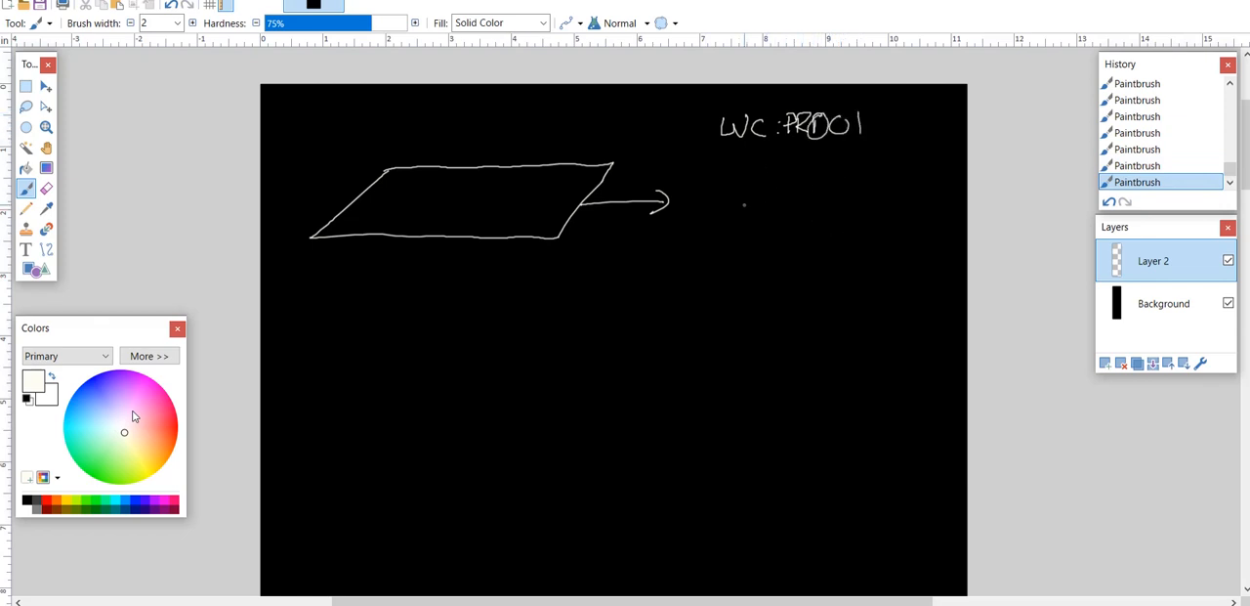
- Draw a large rectangle under the PR001 label with two upright rectangles inside, plus an arrow bending down and left from it
mouse_move(718, 174)
mouse_down()
mouse_move(705, 277)
mouse_move(837, 166)
mouse_move(891, 159)
mouse_move(901, 303)
mouse_move(732, 311)
mouse_move(705, 297)
mouse_move(707, 260)
mouse_up()
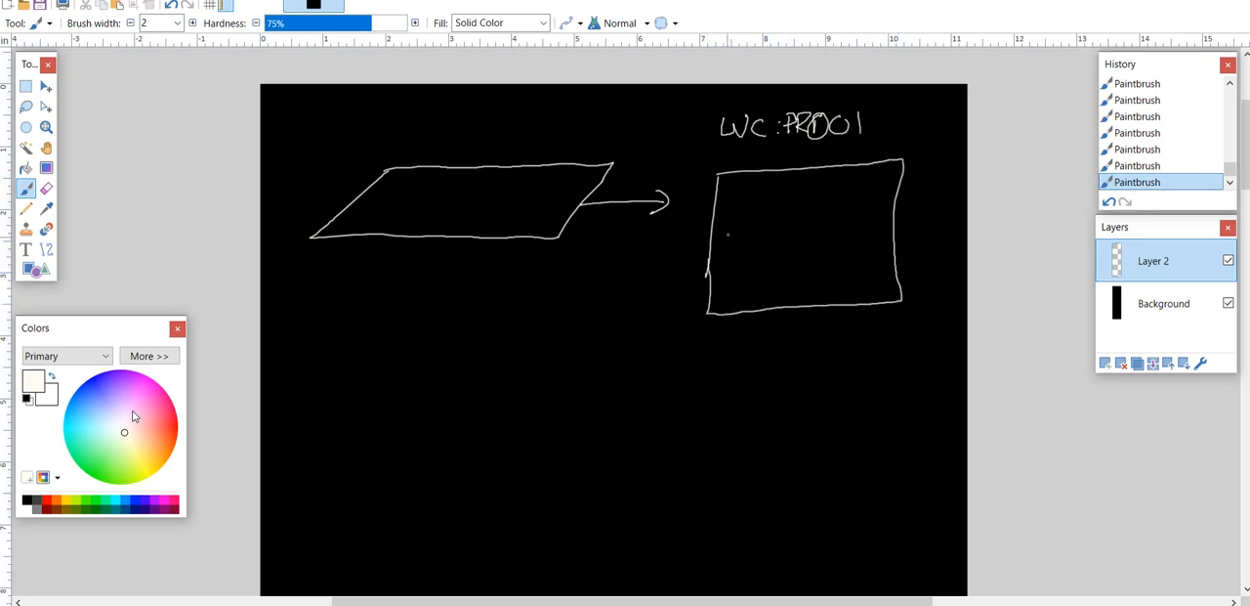
mouse_move(729, 200)
mouse_down()
mouse_move(727, 277)
mouse_move(777, 277)
mouse_move(777, 191)
mouse_move(739, 191)
mouse_move(799, 262)
mouse_move(846, 273)
mouse_move(844, 187)
mouse_move(795, 189)
mouse_up()
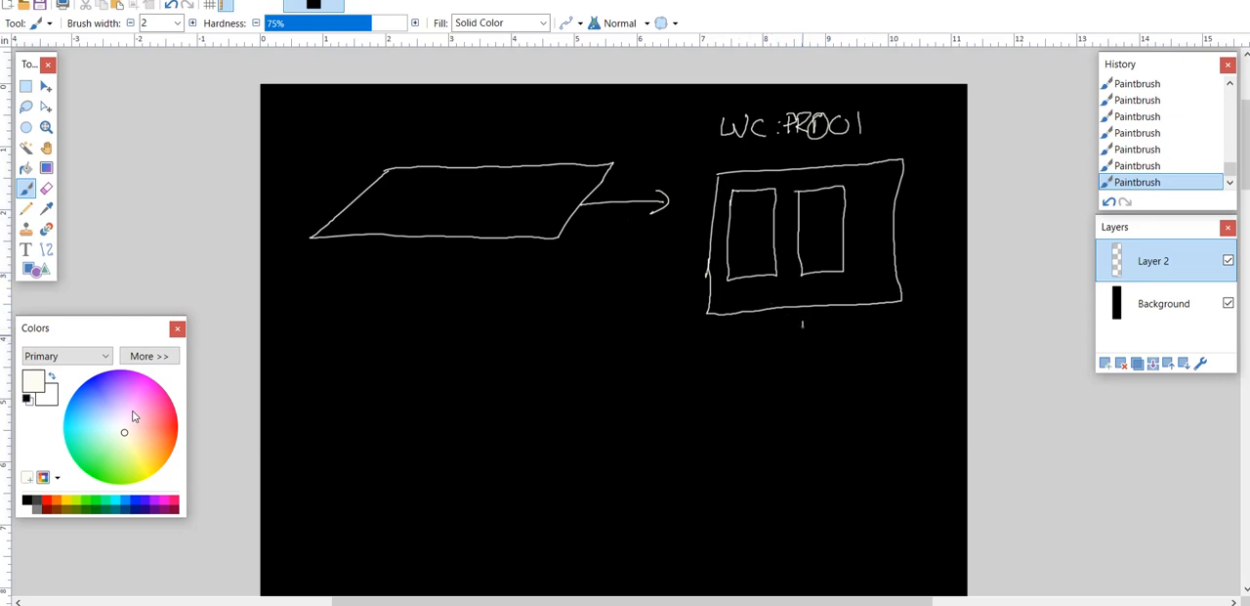
mouse_move(802, 326)
mouse_down()
mouse_move(803, 364)
mouse_move(738, 384)
mouse_move(756, 389)
mouse_up()
- Sketch an open-topped box in perspective at the bent arrow's end, with a curved arrow sweeping from it down to the lower left
mouse_move(518, 377)
mouse_down()
mouse_move(521, 422)
mouse_move(539, 383)
mouse_move(591, 395)
mouse_move(602, 438)
mouse_up()
mouse_move(521, 421)
mouse_down()
mouse_move(602, 437)
mouse_move(657, 377)
mouse_move(650, 343)
mouse_move(602, 396)
mouse_up()
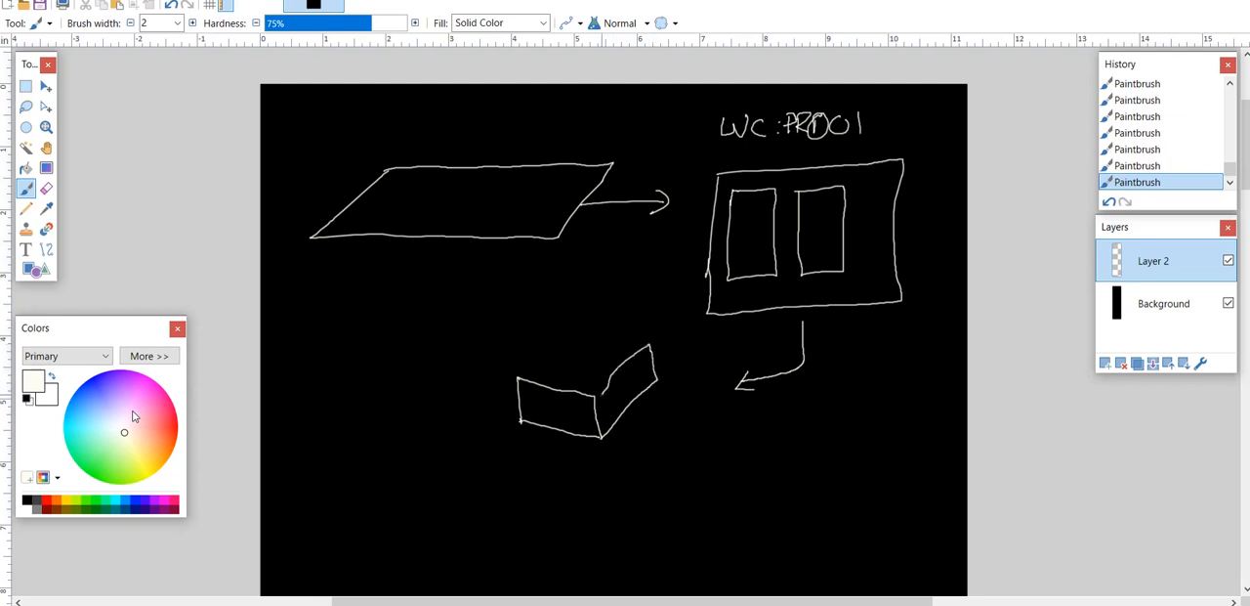
mouse_move(518, 379)
mouse_down()
mouse_move(586, 328)
mouse_move(647, 341)
mouse_move(594, 358)
mouse_move(564, 389)
mouse_move(645, 342)
mouse_up()
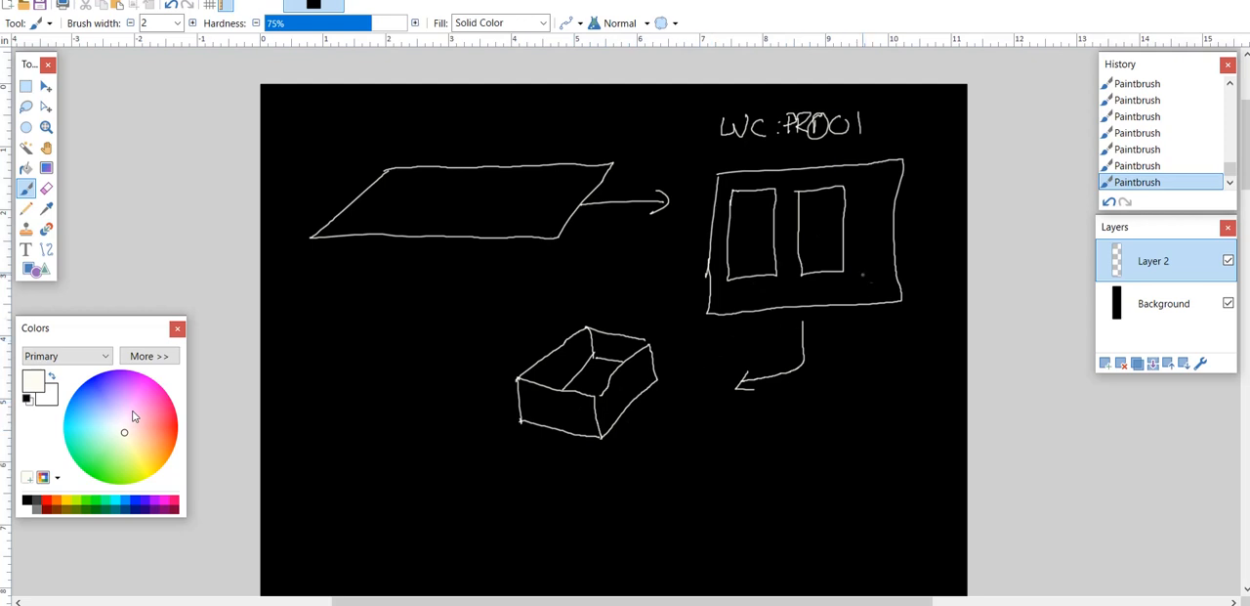
mouse_move(1247, 169)
mouse_down()
mouse_move(1247, 198)
mouse_move(1247, 173)
mouse_up()
scroll(1087, 197, down, 3)
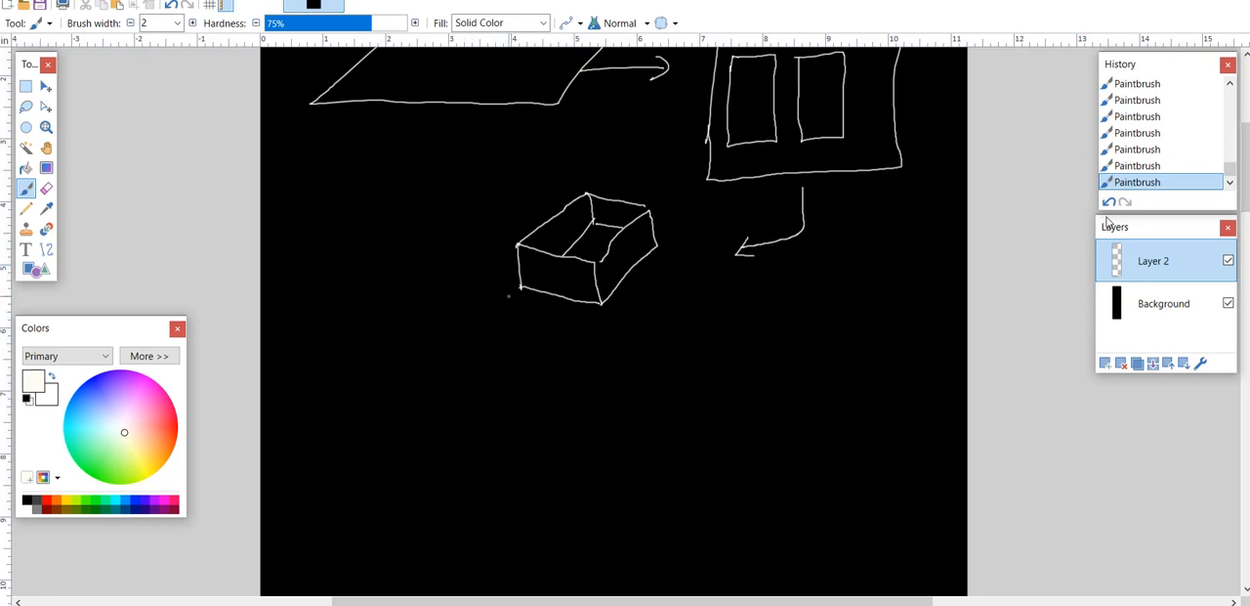
mouse_move(498, 284)
mouse_down()
mouse_move(411, 296)
mouse_move(399, 337)
mouse_move(435, 414)
mouse_up()
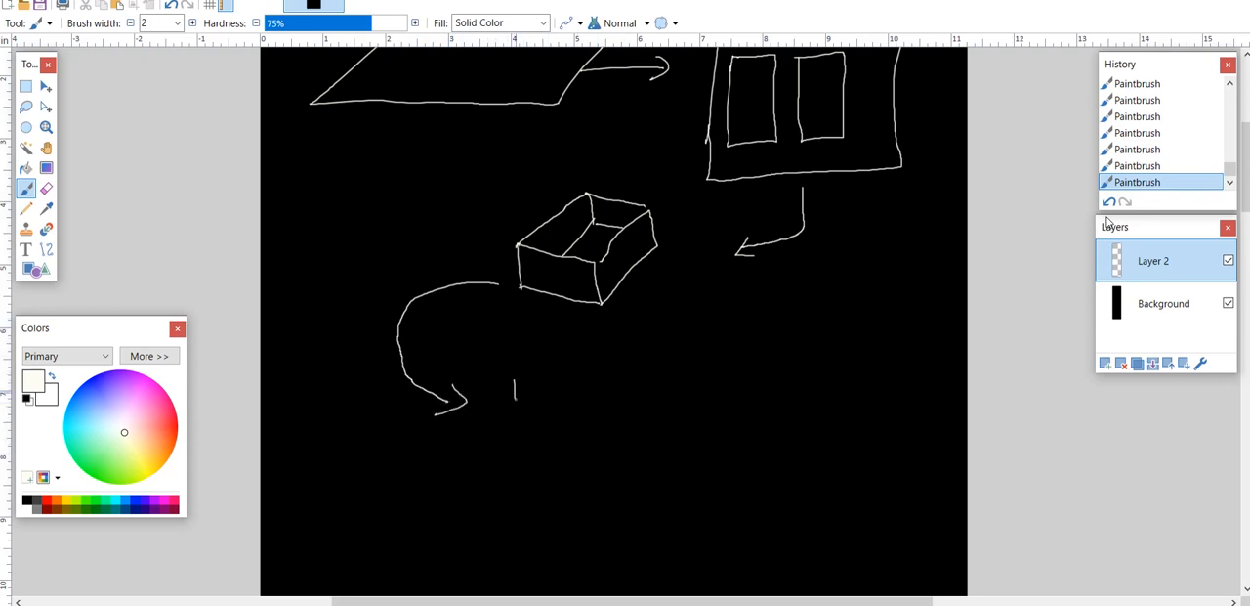
- Handwrite the label "WC: AS001" beside the tip of the curved arrow
mouse_move(516, 398)
mouse_down()
mouse_move(549, 375)
mouse_move(586, 399)
mouse_move(635, 371)
mouse_move(643, 399)
mouse_up()
click(602, 382)
click(602, 398)
mouse_move(624, 388)
mouse_down()
mouse_move(648, 395)
mouse_move(683, 374)
mouse_up()
mouse_move(705, 373)
mouse_down()
mouse_move(695, 383)
mouse_move(705, 374)
mouse_up()
drag(723, 373, 720, 398)
key(ctrl+z)
key(ctrl+z)
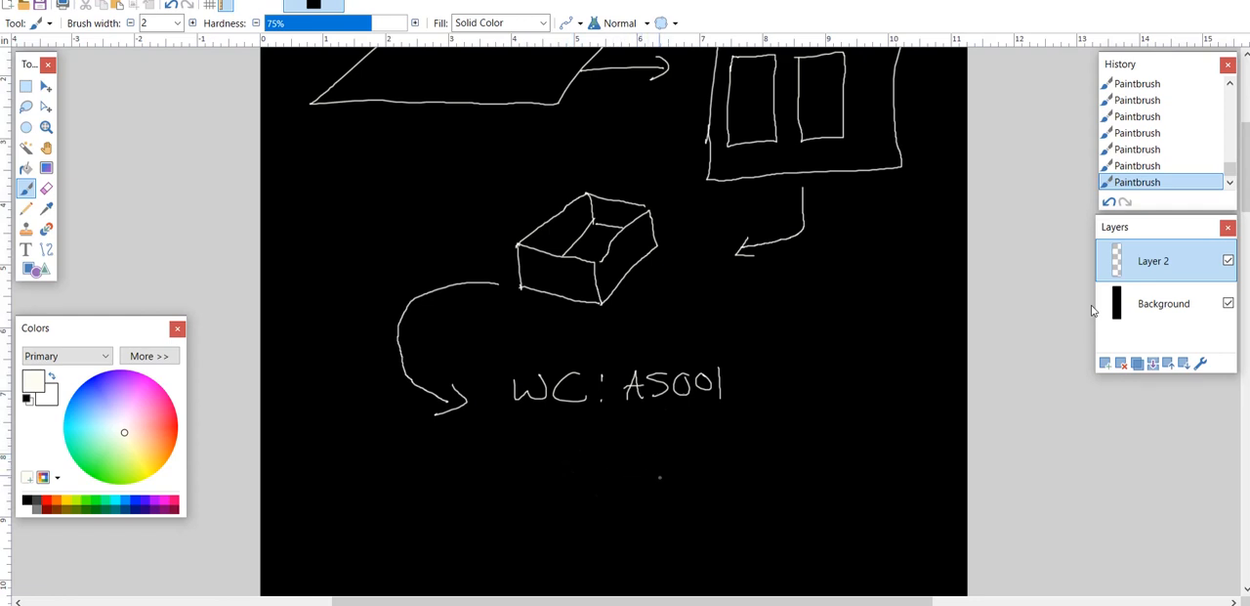
- Sketch a cabinet in perspective with its thick door swung open, to the lower right of the AS001 label
mouse_move(803, 461)
mouse_down()
mouse_move(740, 510)
mouse_move(754, 574)
mouse_move(810, 531)
mouse_up()
mouse_move(813, 460)
mouse_down()
mouse_move(828, 430)
mouse_move(915, 424)
mouse_move(911, 453)
mouse_move(817, 459)
mouse_up()
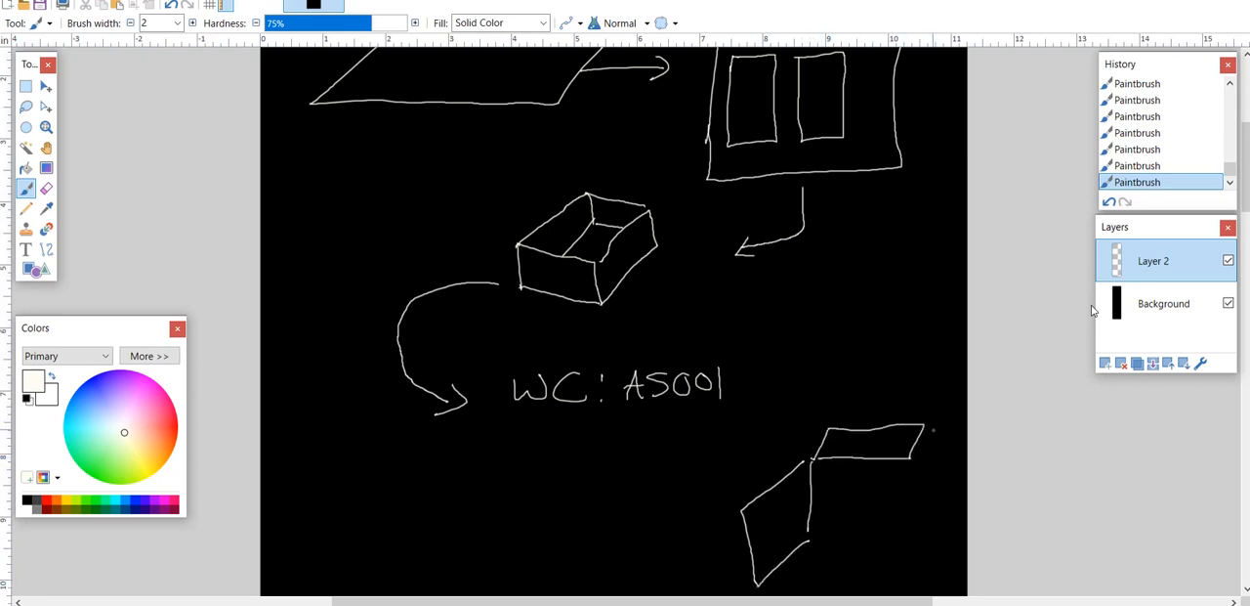
drag(930, 428, 927, 545)
mouse_move(912, 455)
mouse_down()
mouse_move(907, 545)
mouse_move(924, 543)
mouse_move(930, 528)
mouse_move(823, 569)
mouse_up()
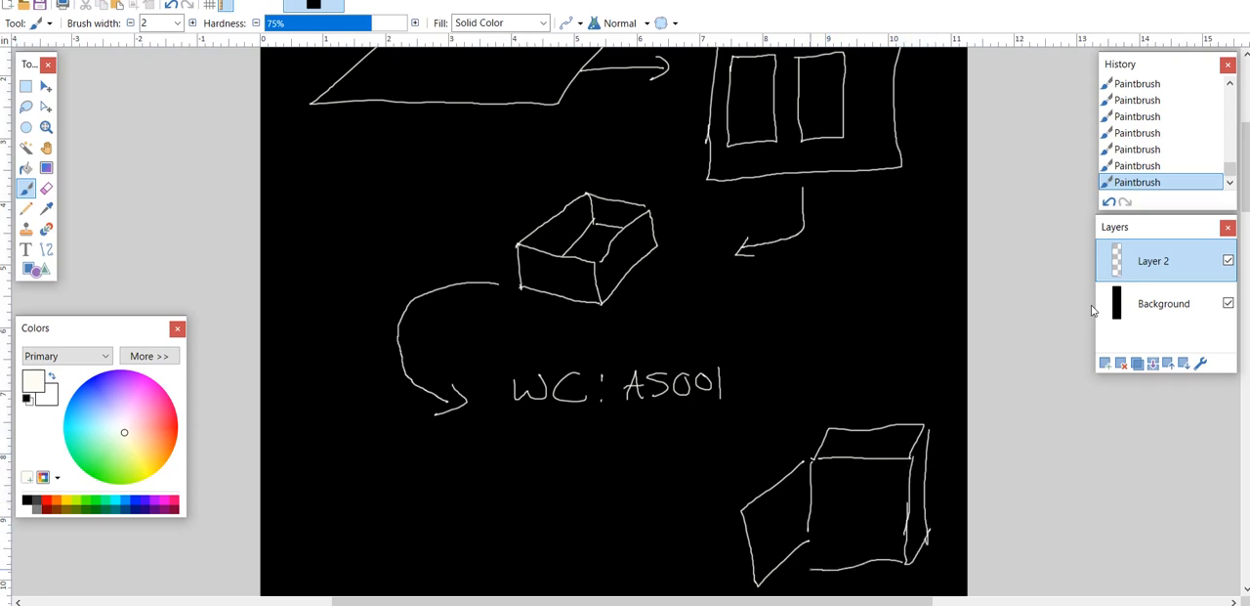
mouse_move(810, 512)
mouse_down()
mouse_move(810, 566)
mouse_move(796, 571)
mouse_up()
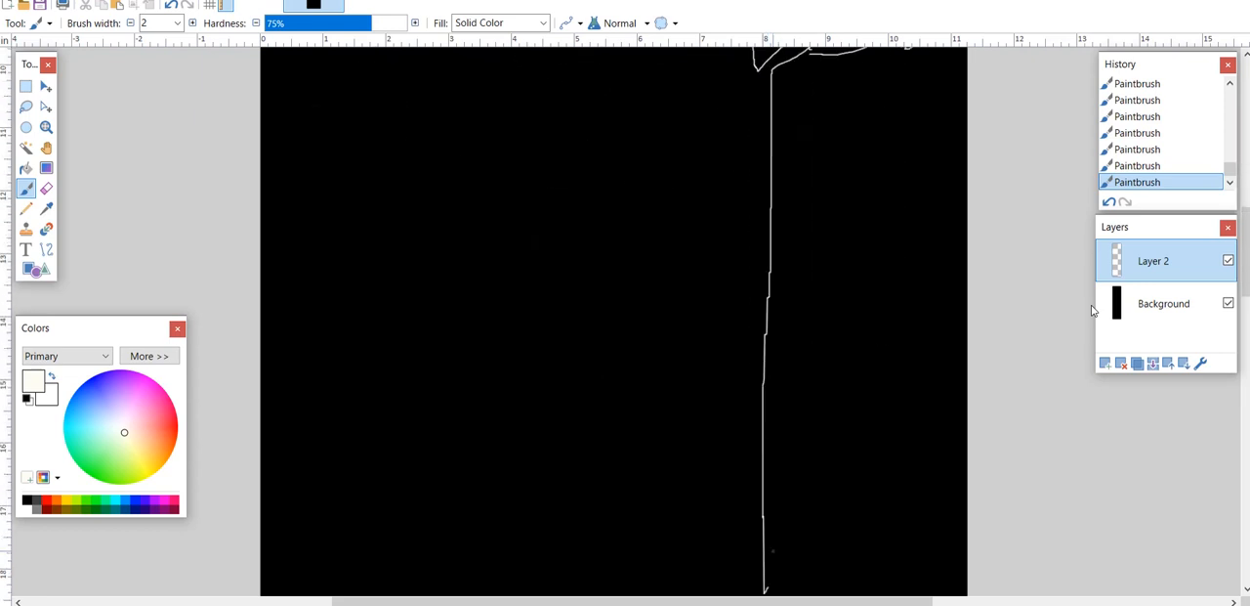
key(ctrl+z)
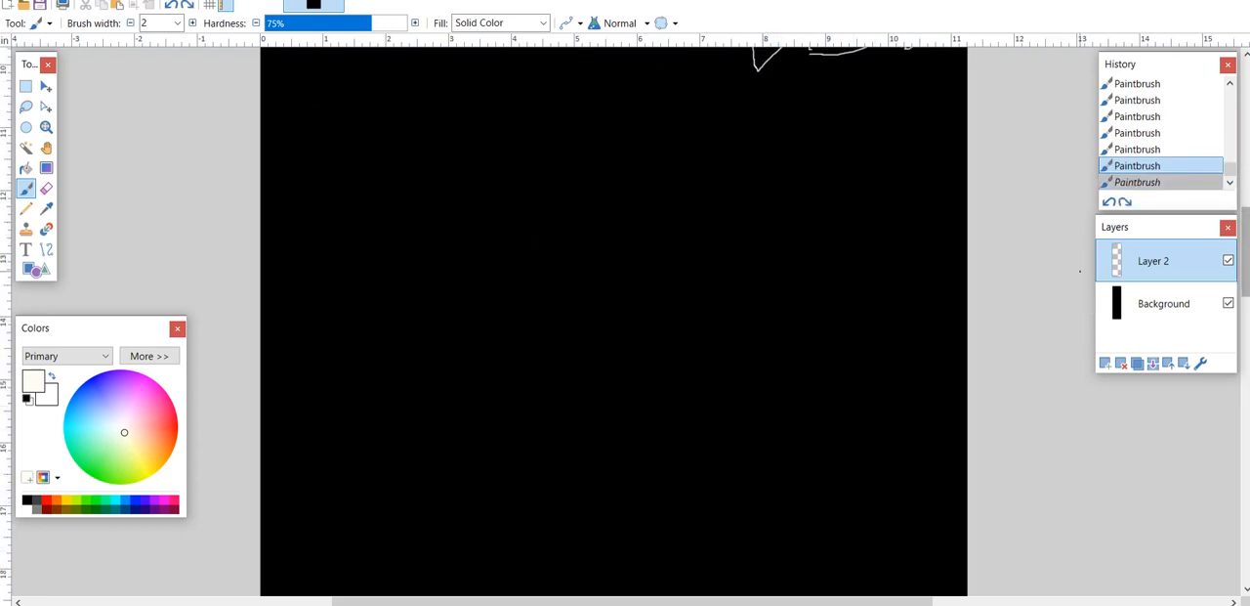
scroll(1081, 271, up, 5)
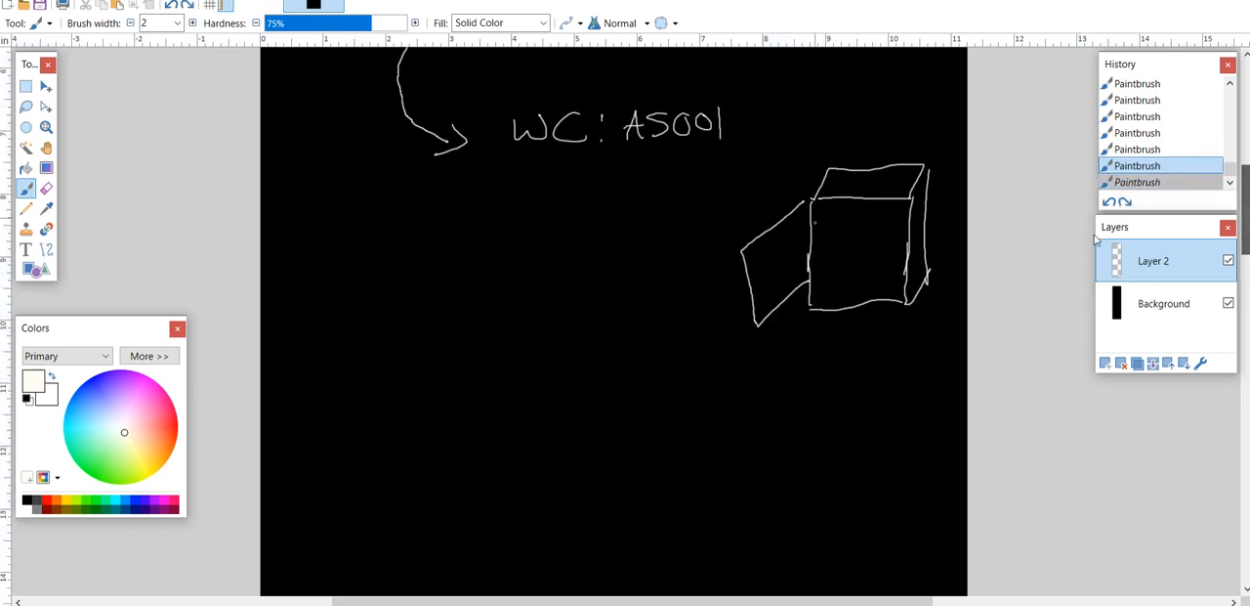
mouse_move(813, 200)
mouse_down()
mouse_move(743, 243)
mouse_move(756, 336)
mouse_move(817, 303)
mouse_up()
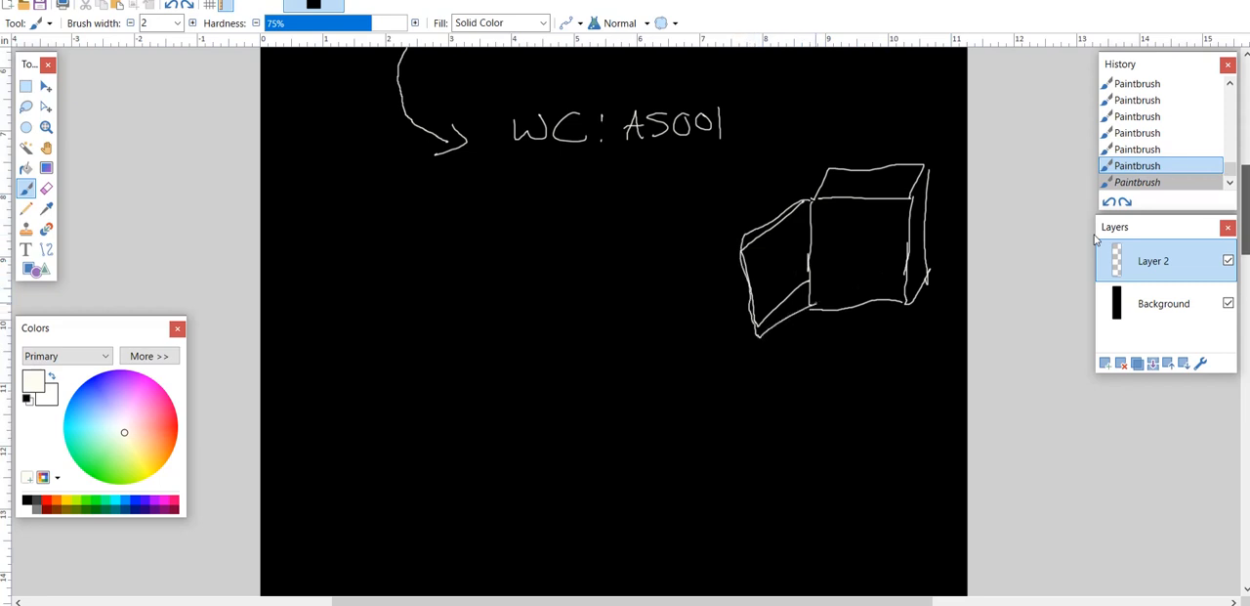
- Underline the work center labels PR001 and AS001 in yellow
scroll(1245, 239, up, 5)
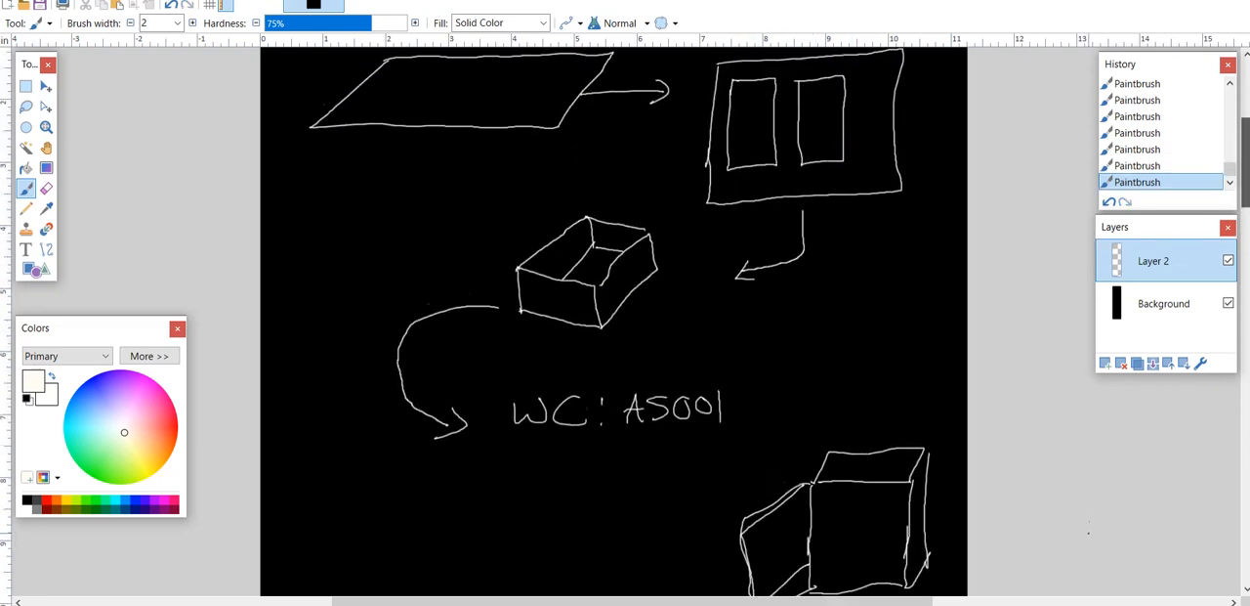
drag(1243, 187, 1242, 170)
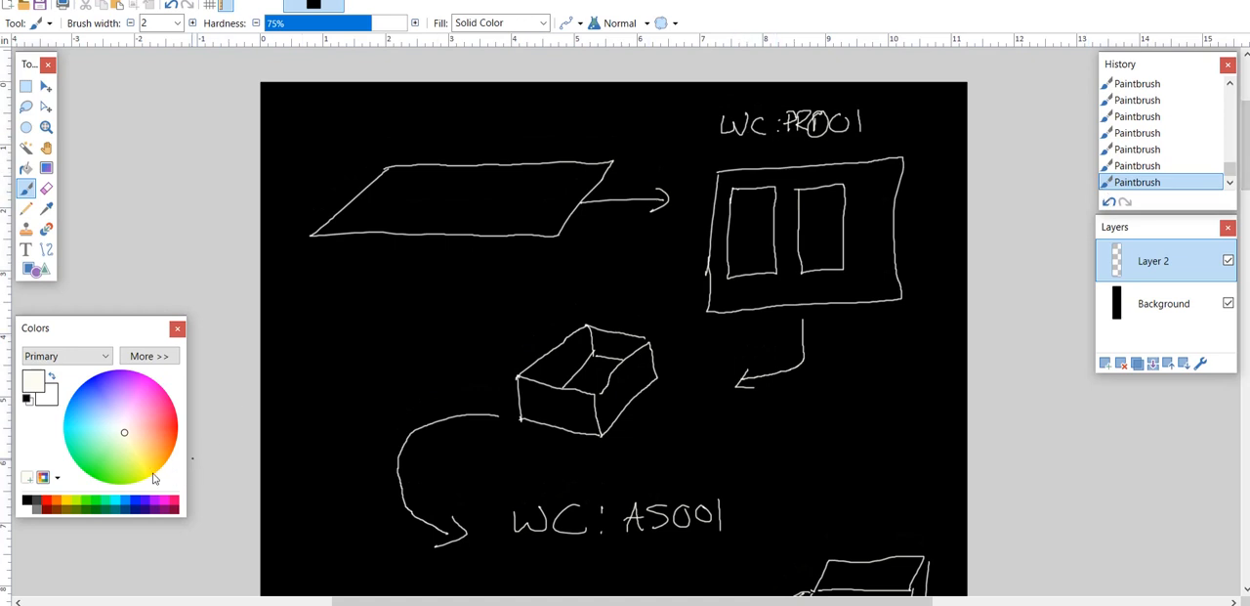
click(152, 475)
drag(716, 143, 848, 148)
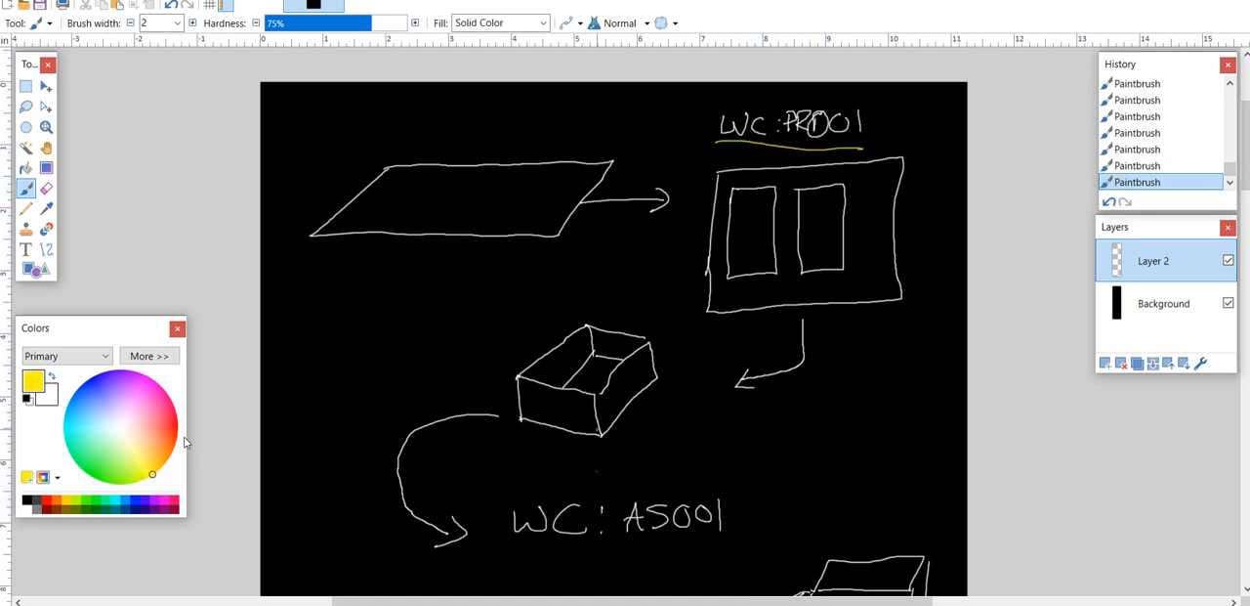
drag(515, 535, 737, 529)
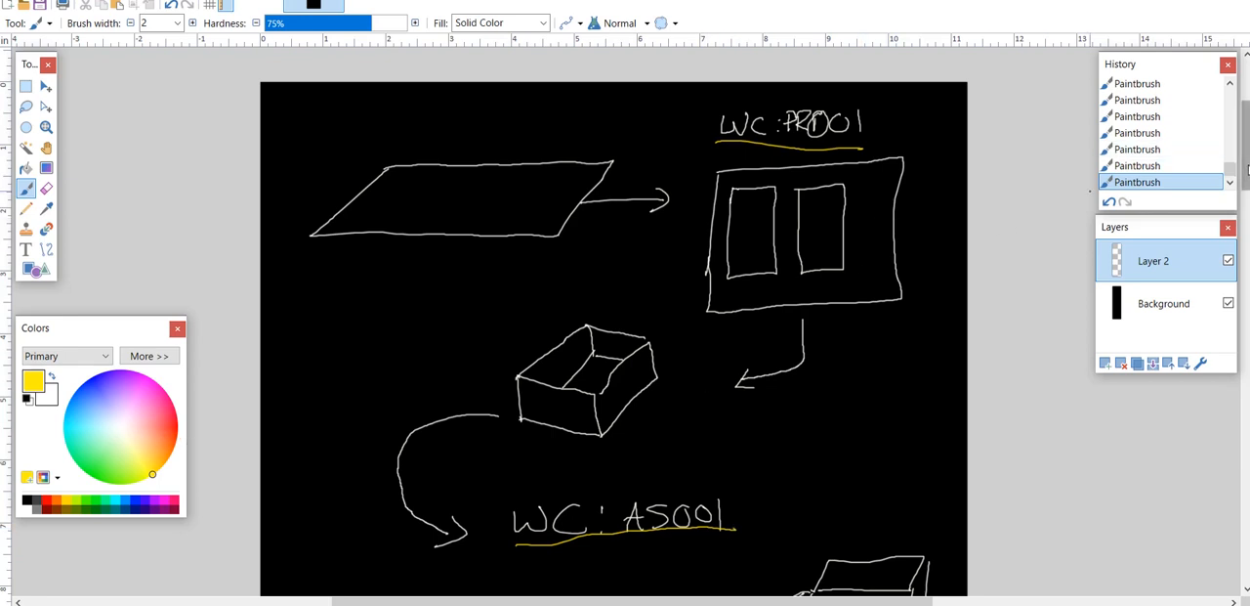
- Switch to the E-Z-MRP-V26 folder, launch the E-Z-MRP database in Access and allow it past the security notice
mouse_move(1249, 170)
mouse_down()
mouse_move(1249, 194)
mouse_move(1248, 174)
mouse_up()
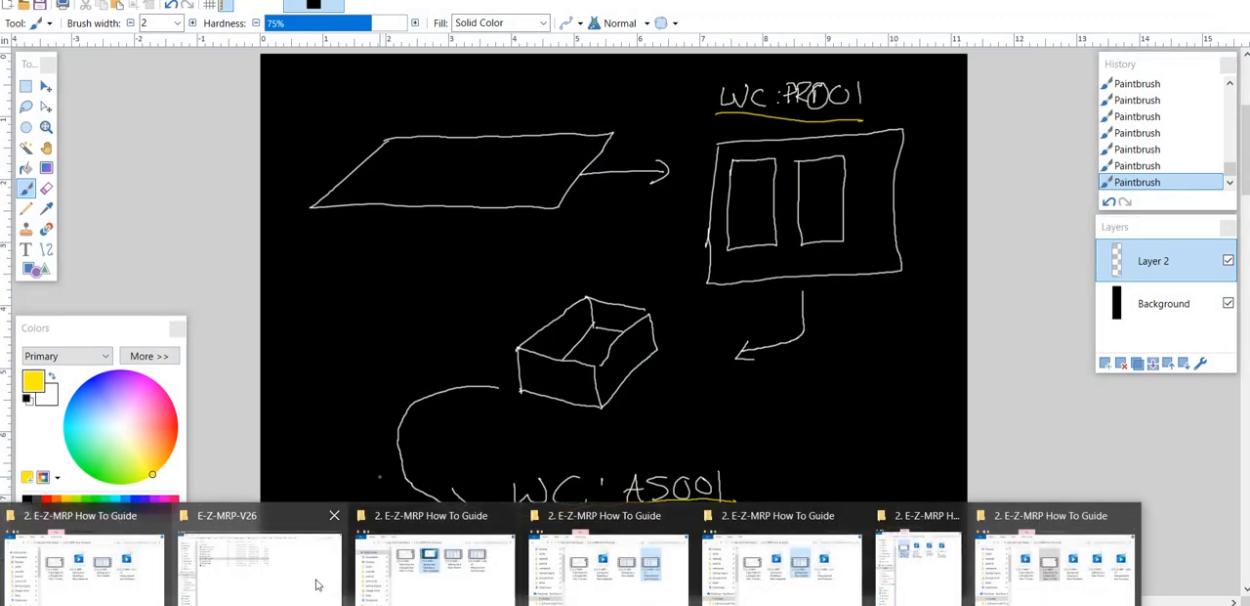
click(260, 562)
double_click(256, 164)
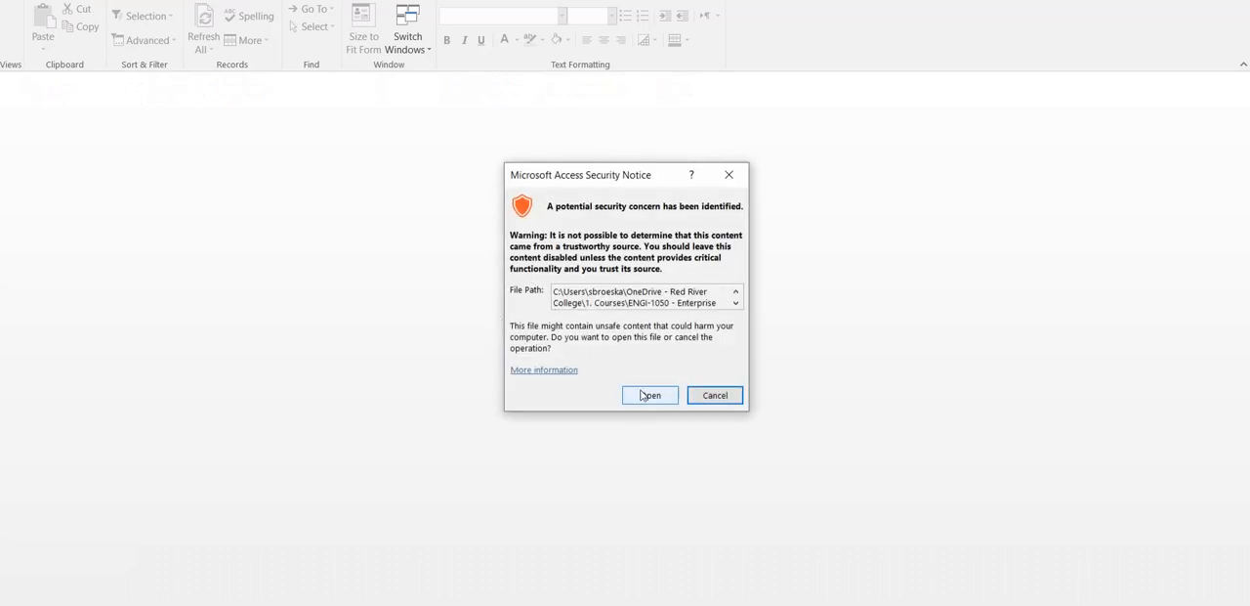
click(648, 395)
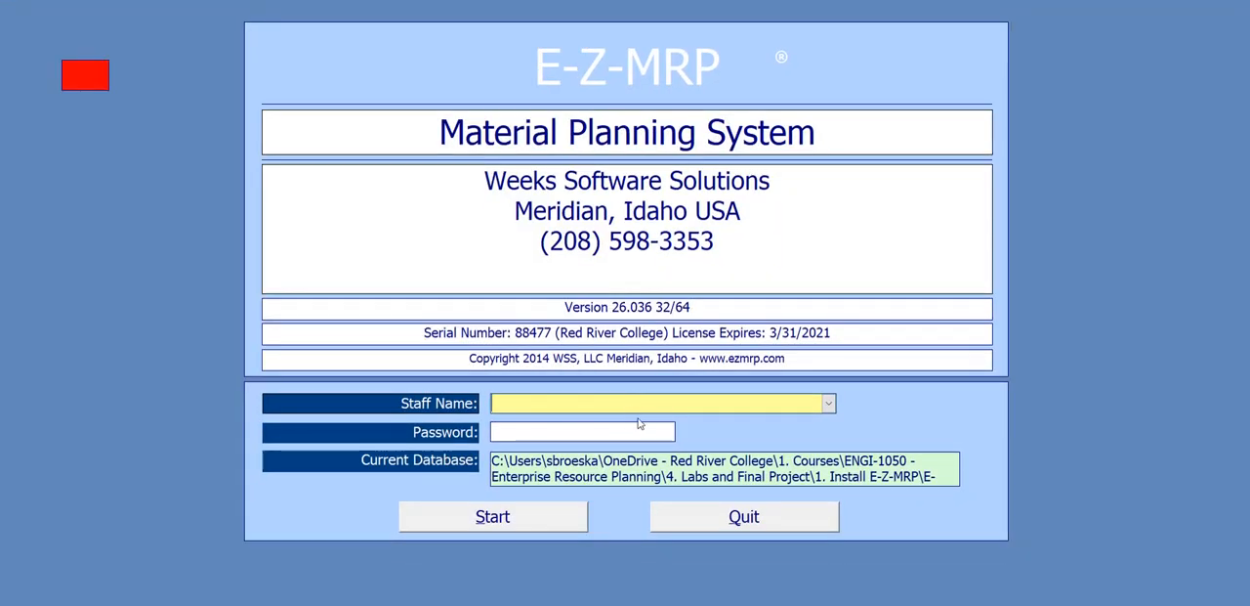
- Log in to E-Z-MRP with the staff name Admin and the account password
text(Admin)
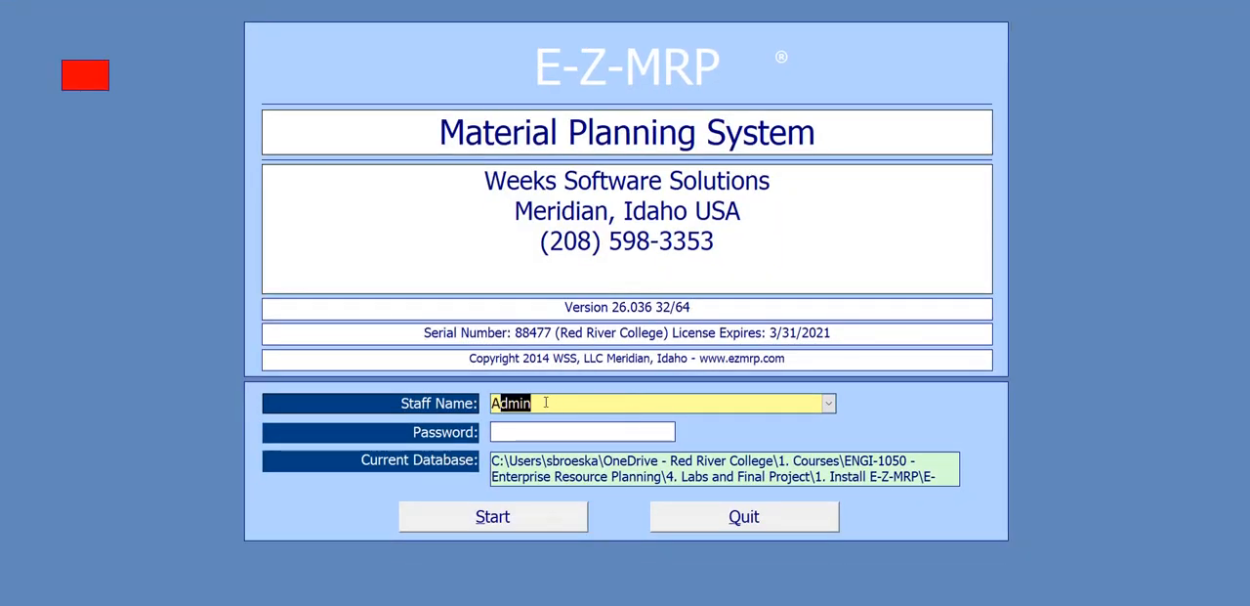
key(Tab)
text(*****)
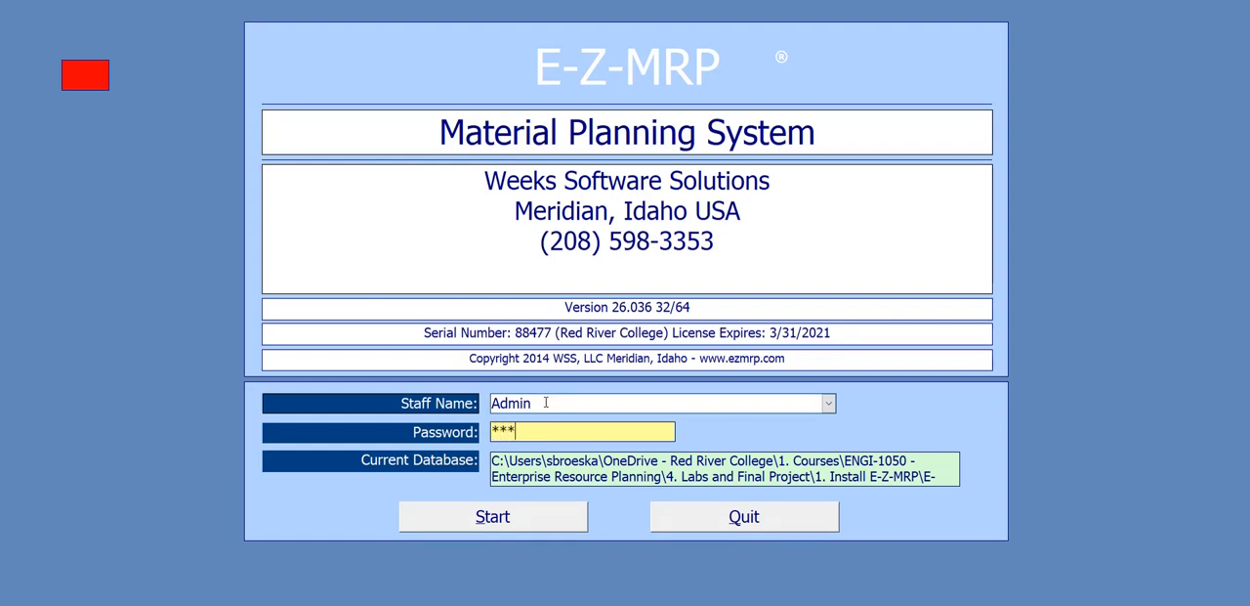
key(Return)
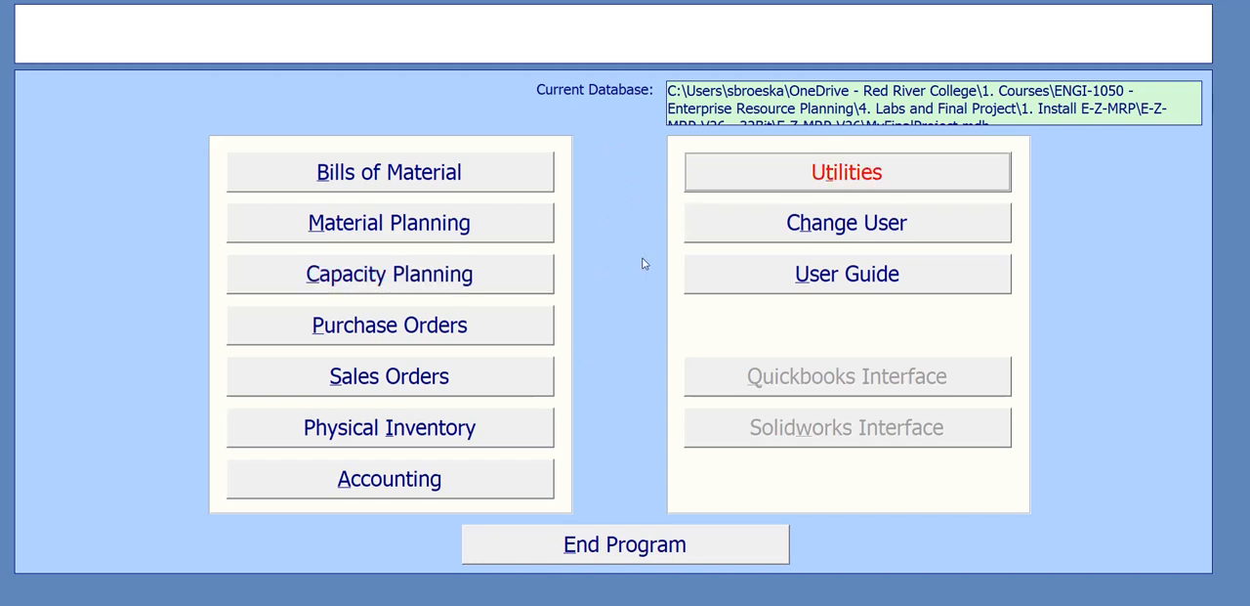
- Open the work center maintenance form for capacity planning and enter PR001 as the work center code
click(487, 271)
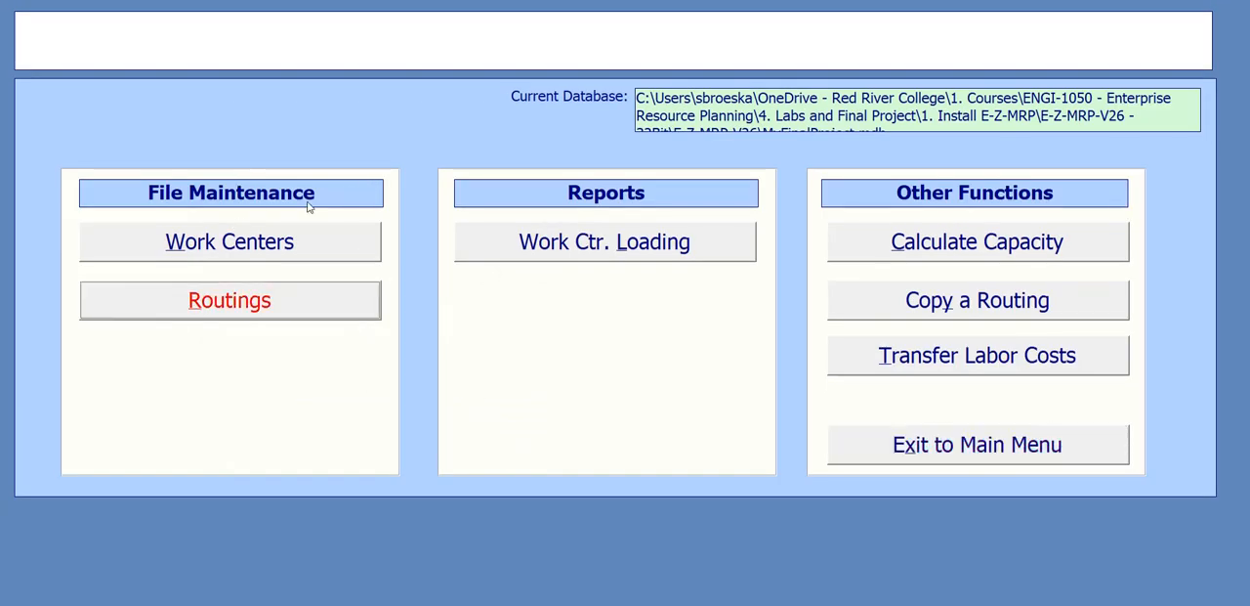
click(293, 242)
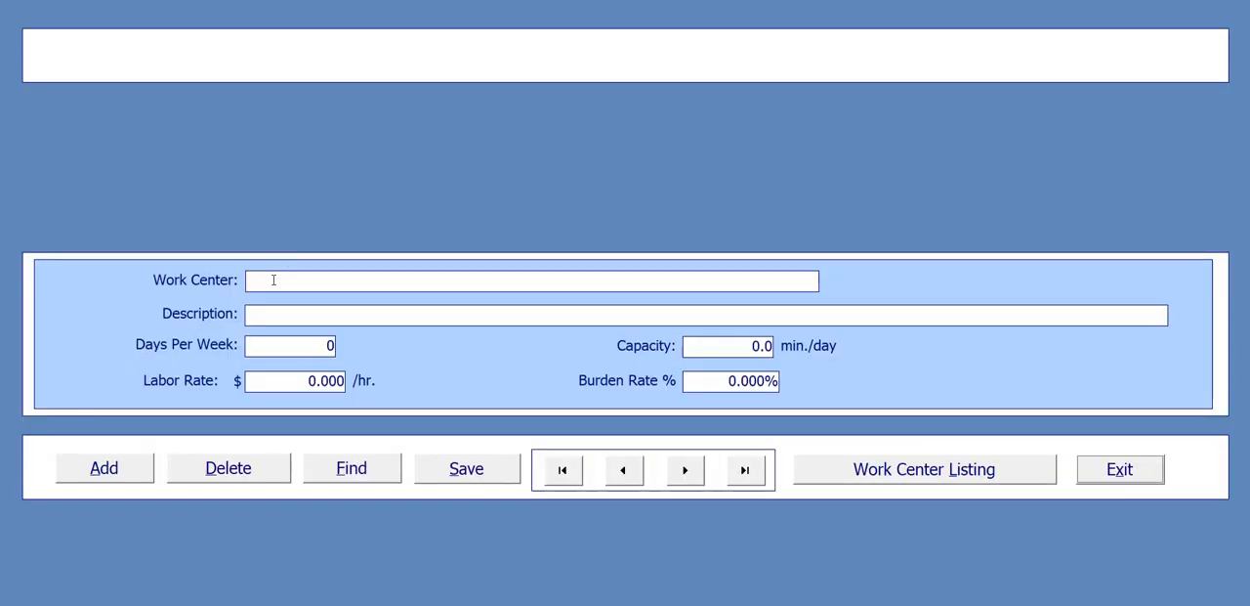
click(266, 279)
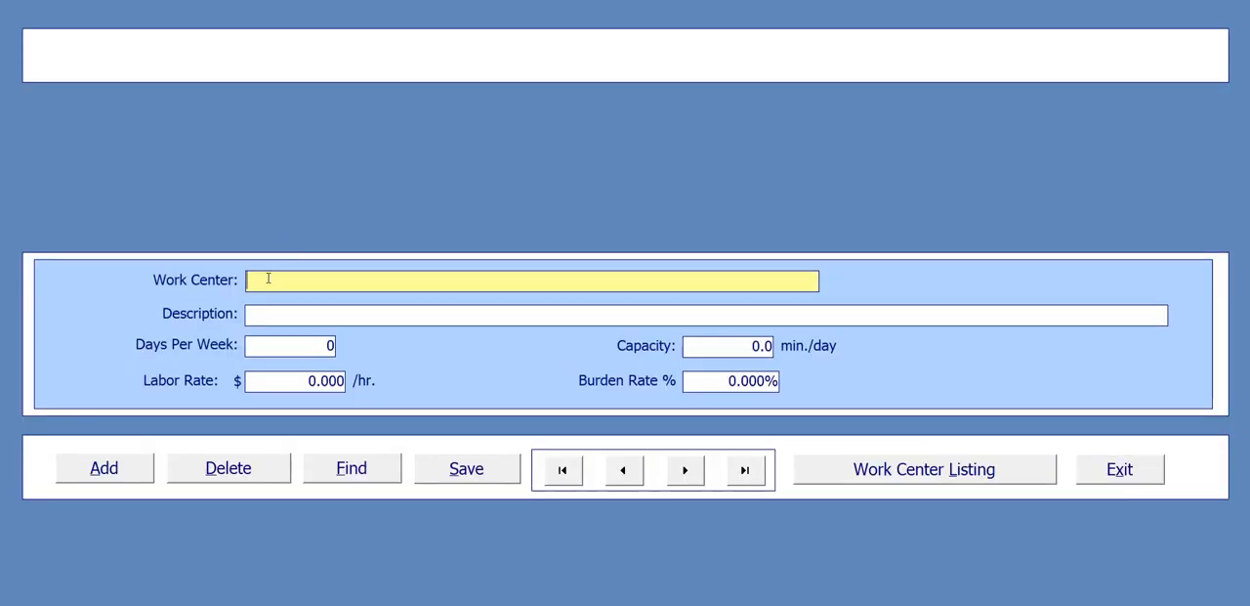
text(PR001)
key(Tab)
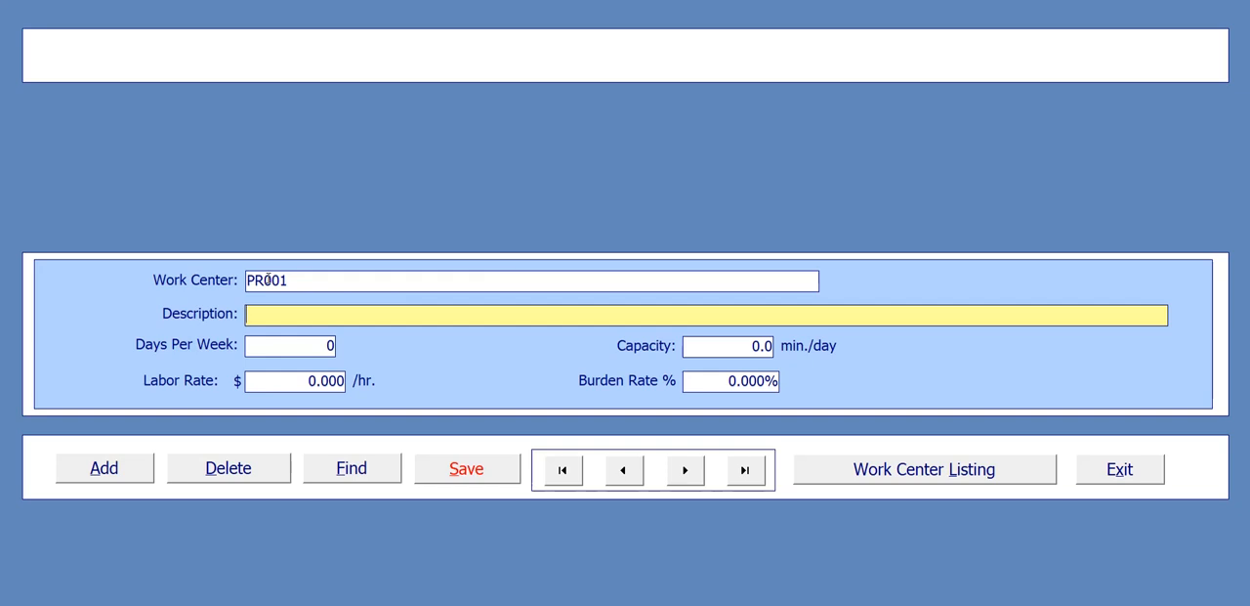
- Describe work center PR001 as "Press - Trumpf Laser / Brake"
text(Press - Trumf)
key(BackSpace)
text(pf)
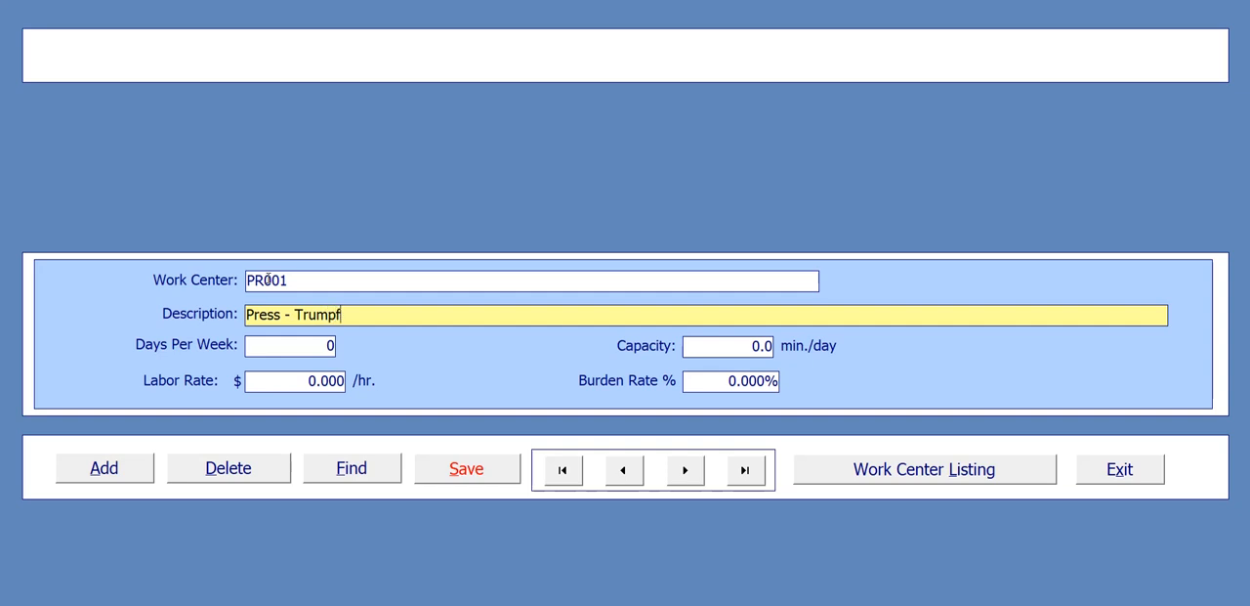
text( Laser / Brake)
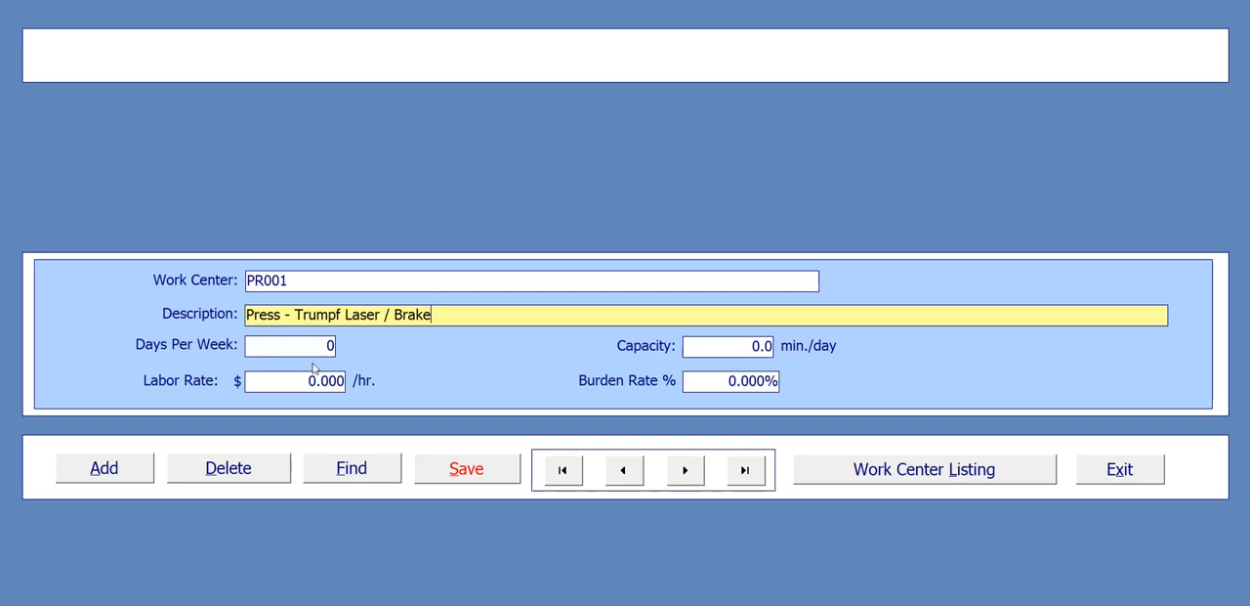
- Set the work center to 5 days per week and a capacity of 415 min./day
drag(313, 345, 365, 345)
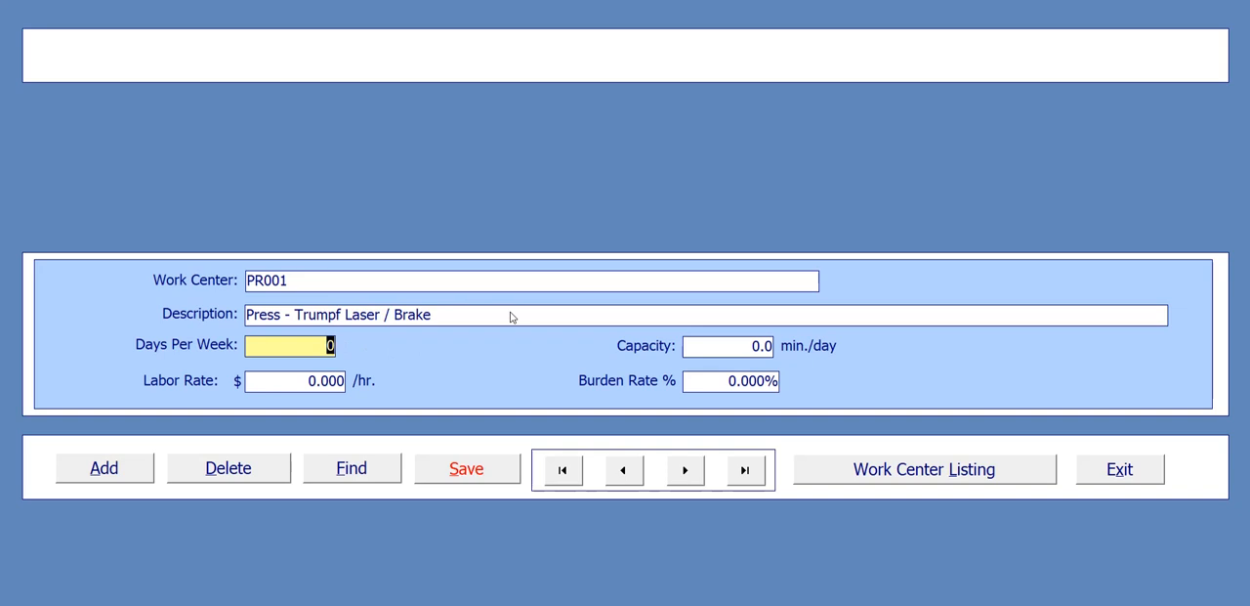
text(5)
drag(745, 352, 794, 354)
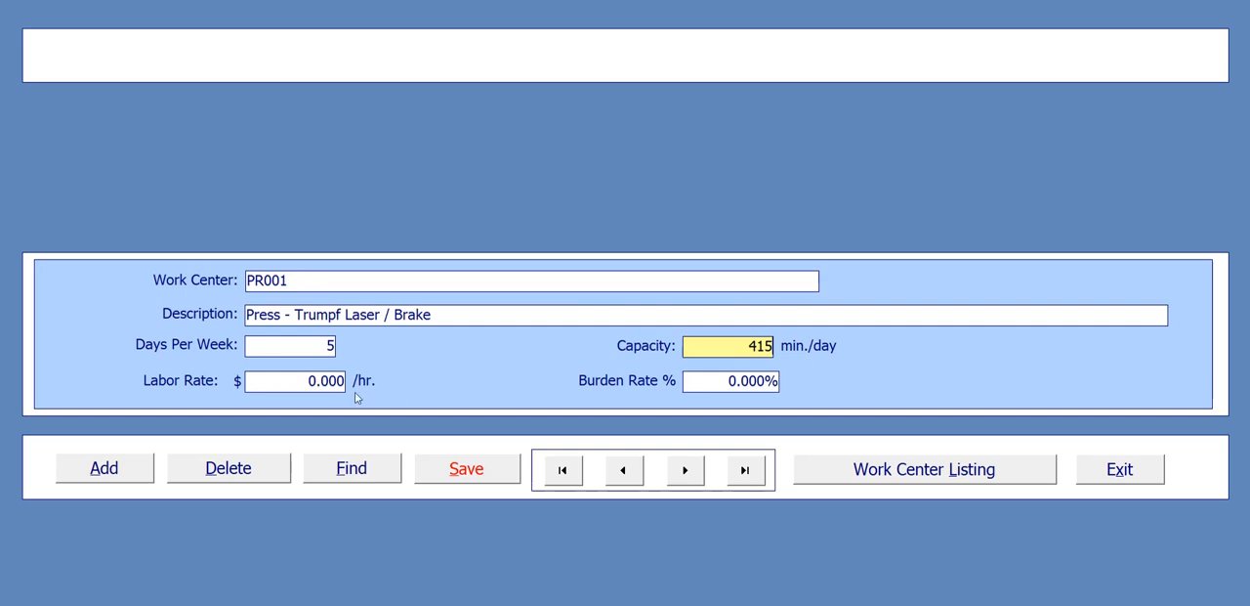
- Set work center PR001's labor rate to $22.05/hr. and its burden rate to 7%
drag(304, 383, 381, 387)
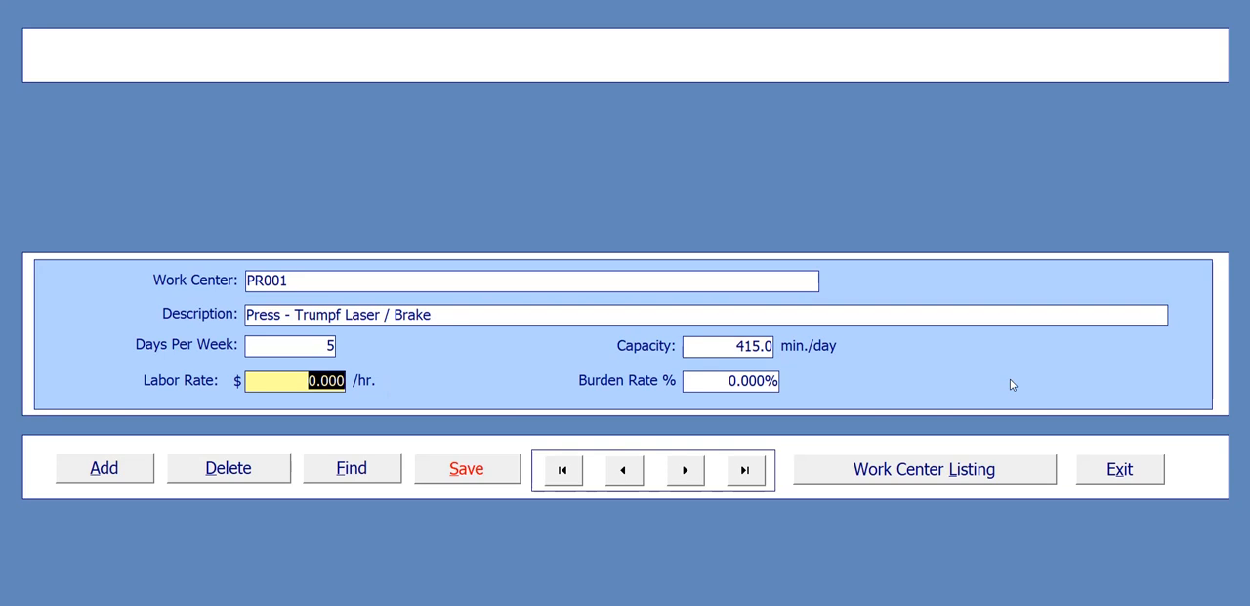
text(2)
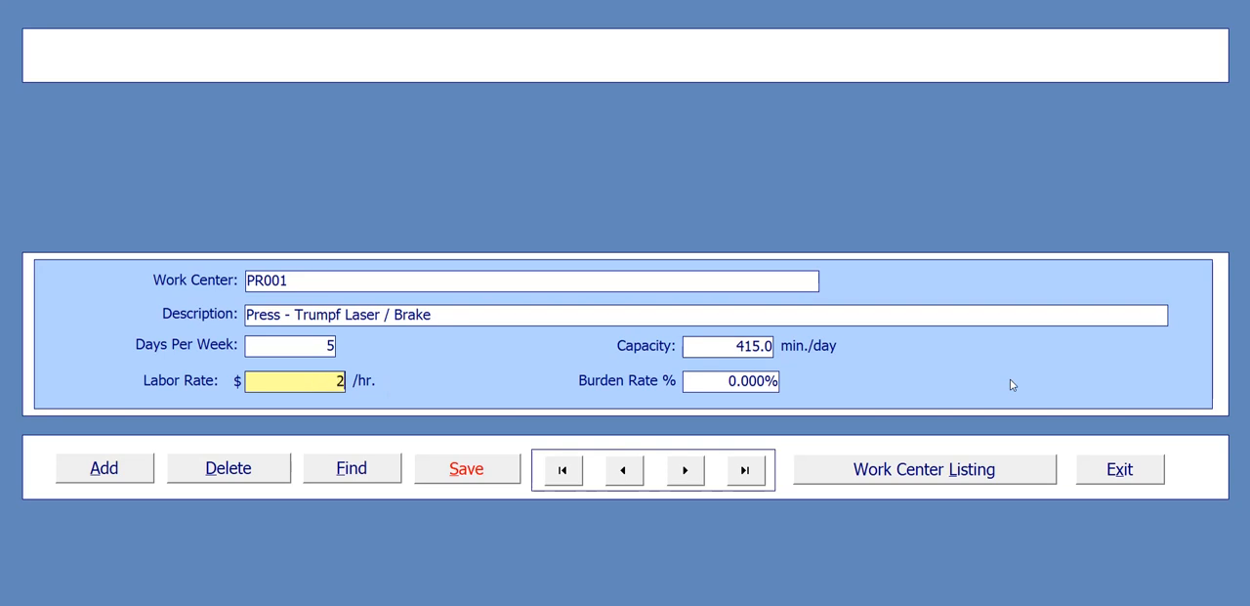
text(2.05)
drag(725, 380, 787, 380)
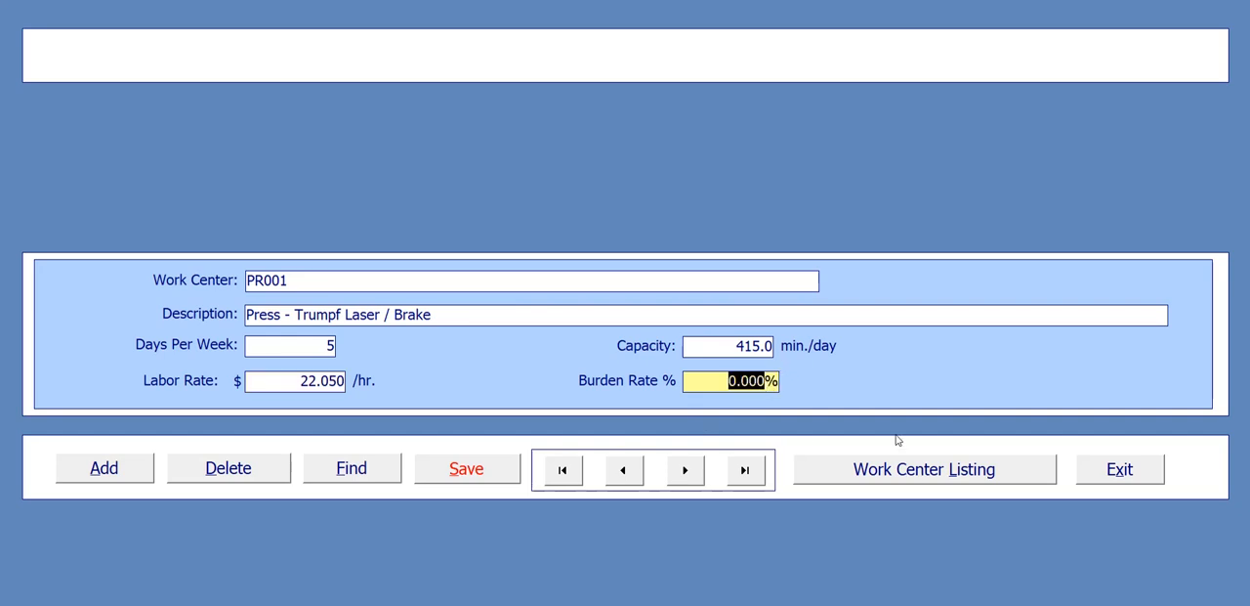
text(6)
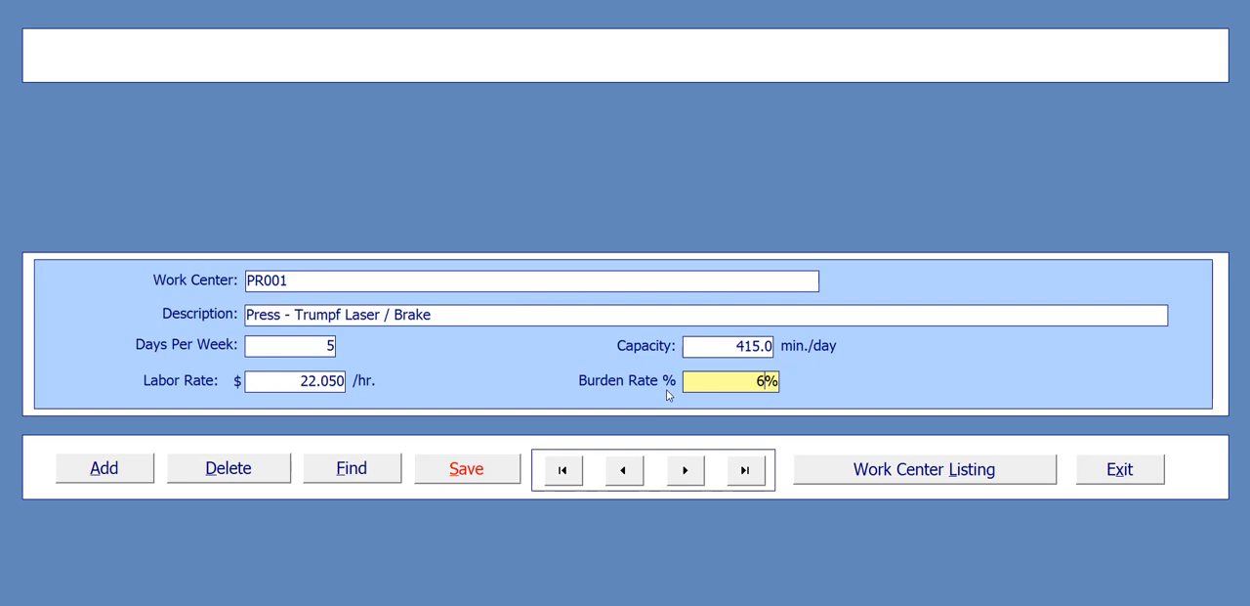
key(BackSpace)
text(7)
- Save the PR001 record and add a new work center with the code AS001
click(484, 471)
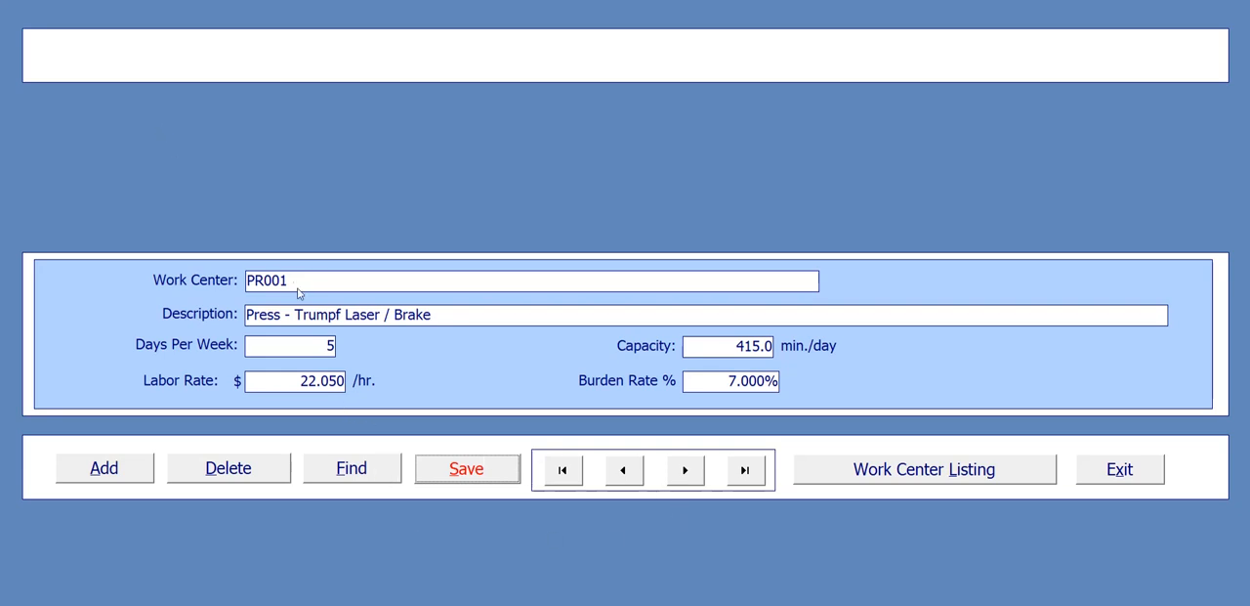
click(110, 468)
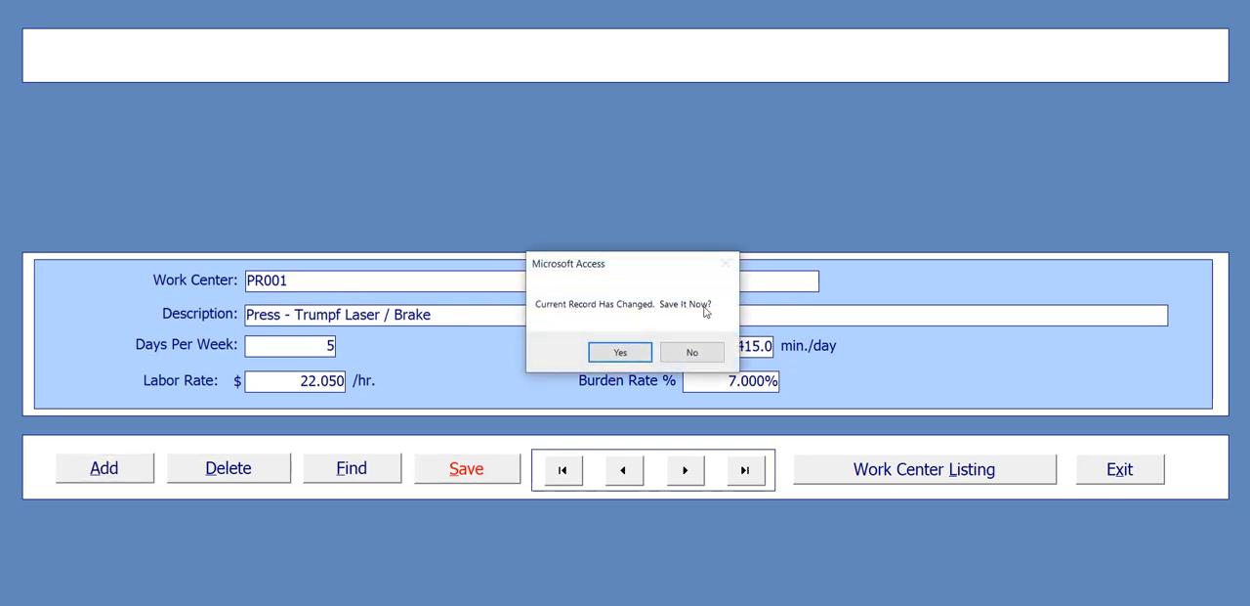
click(632, 356)
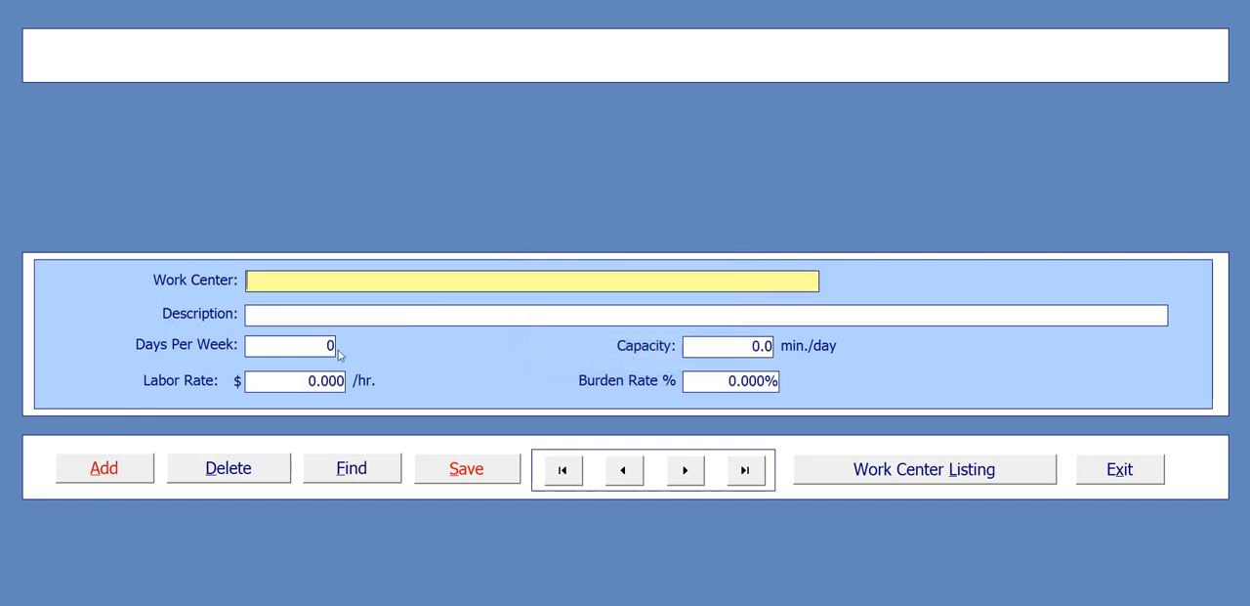
text(As001)
key(Tab)
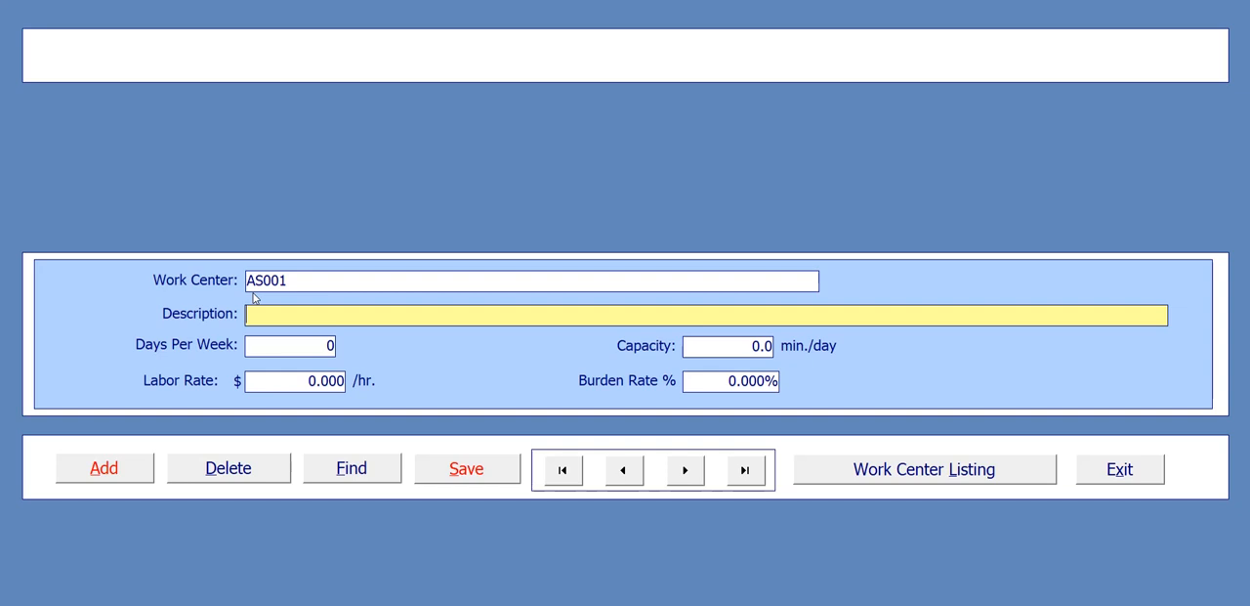
- Describe work center AS001 as "Electrical Box Assembly Station"
text(Electrical Box Ass)
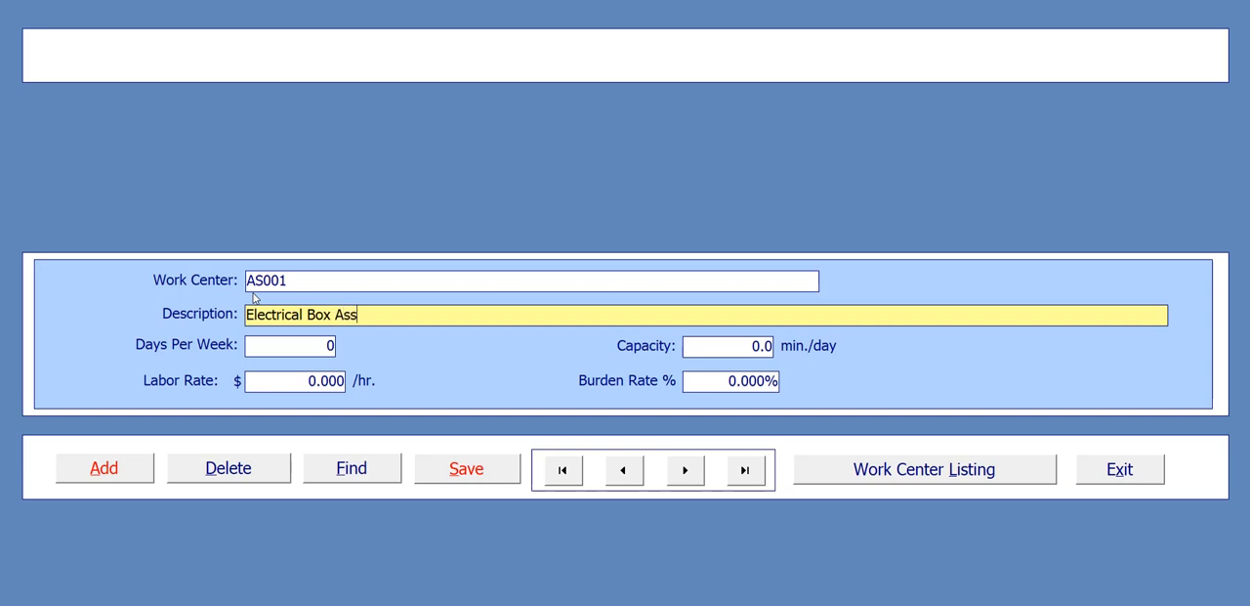
text(embly Station)
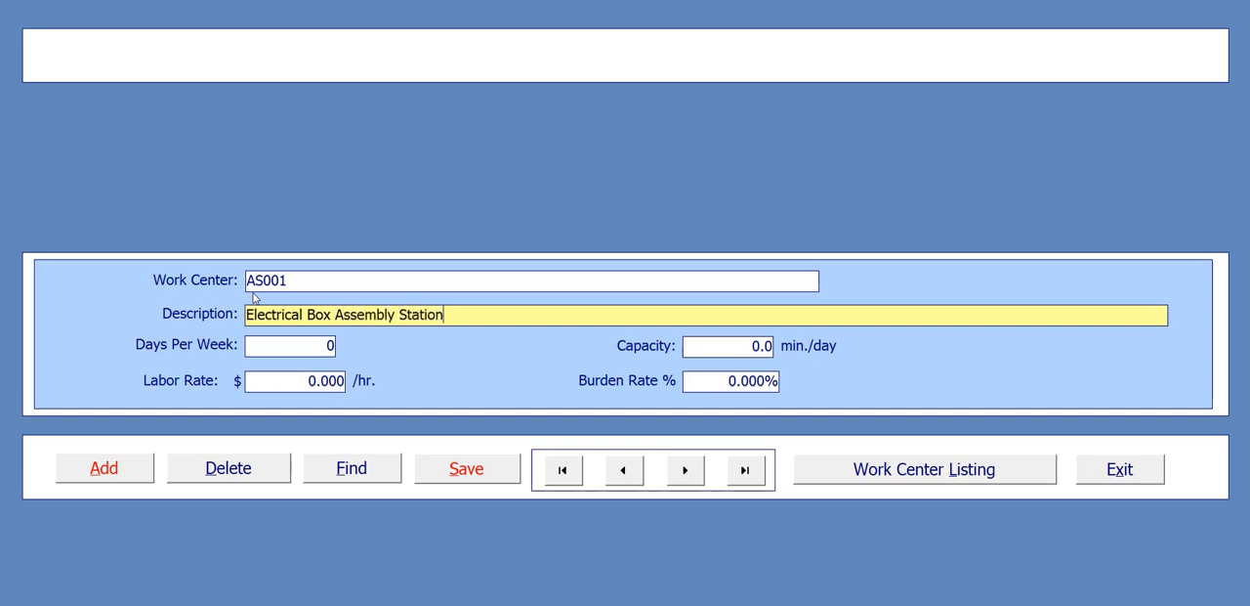
- Set work center AS001 to 7 days per week and a capacity of 845 min./day
click(309, 347)
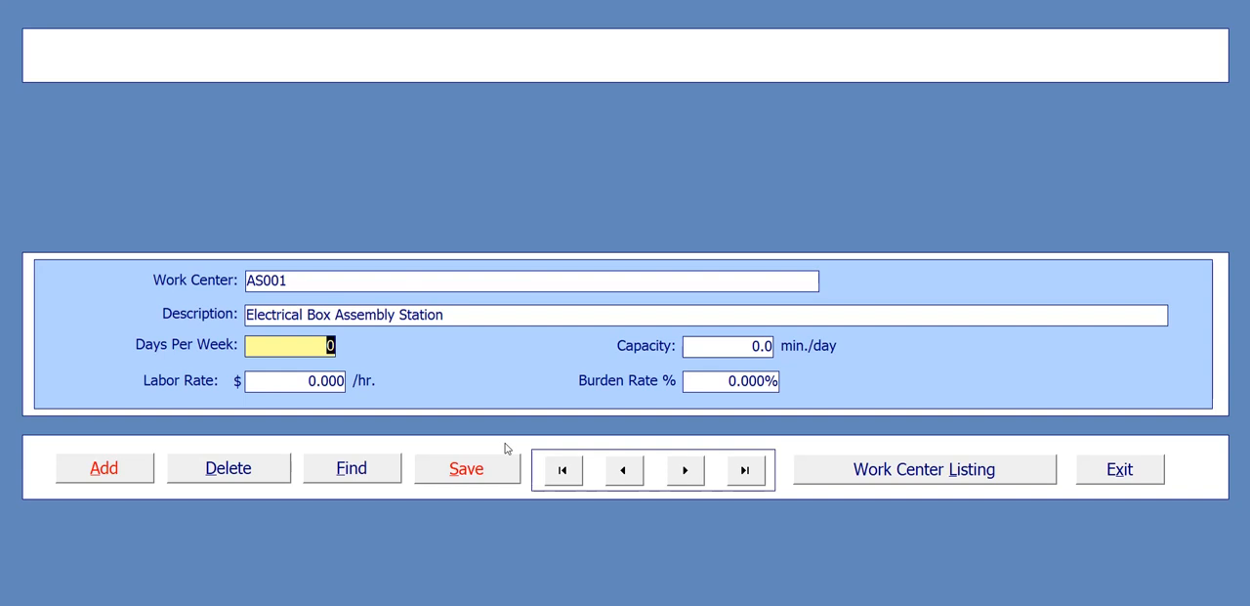
text(7)
key(Tab)
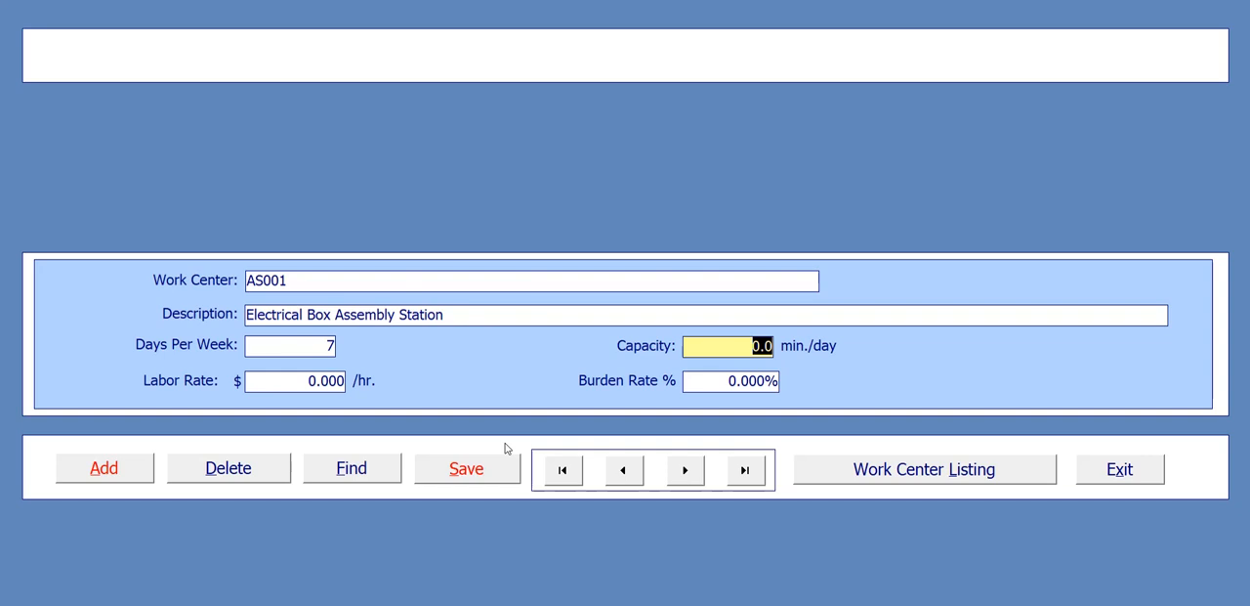
text(845)
click(297, 384)
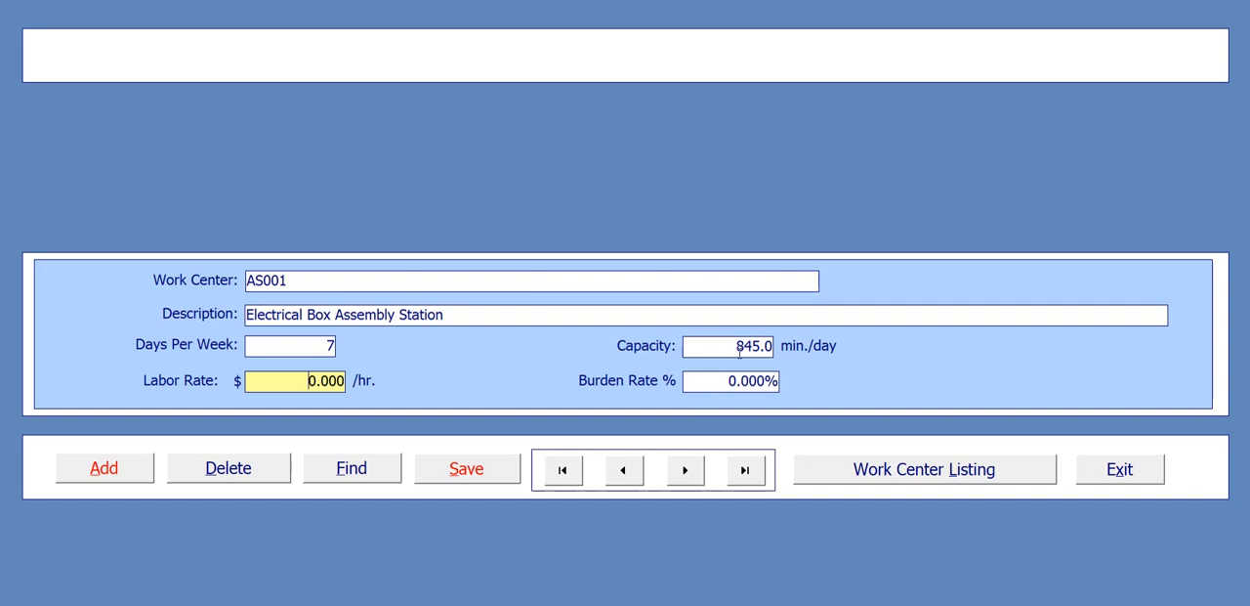
drag(733, 345, 775, 346)
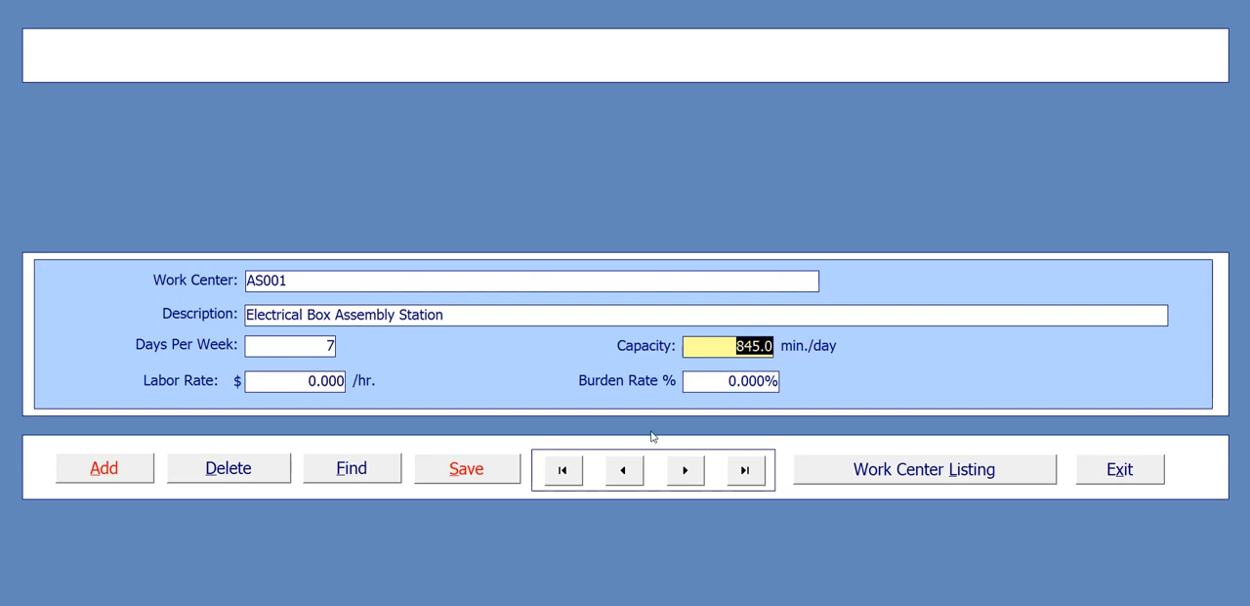
- Set the labor rate of work center AS001 to $13.85/hr
click(306, 380)
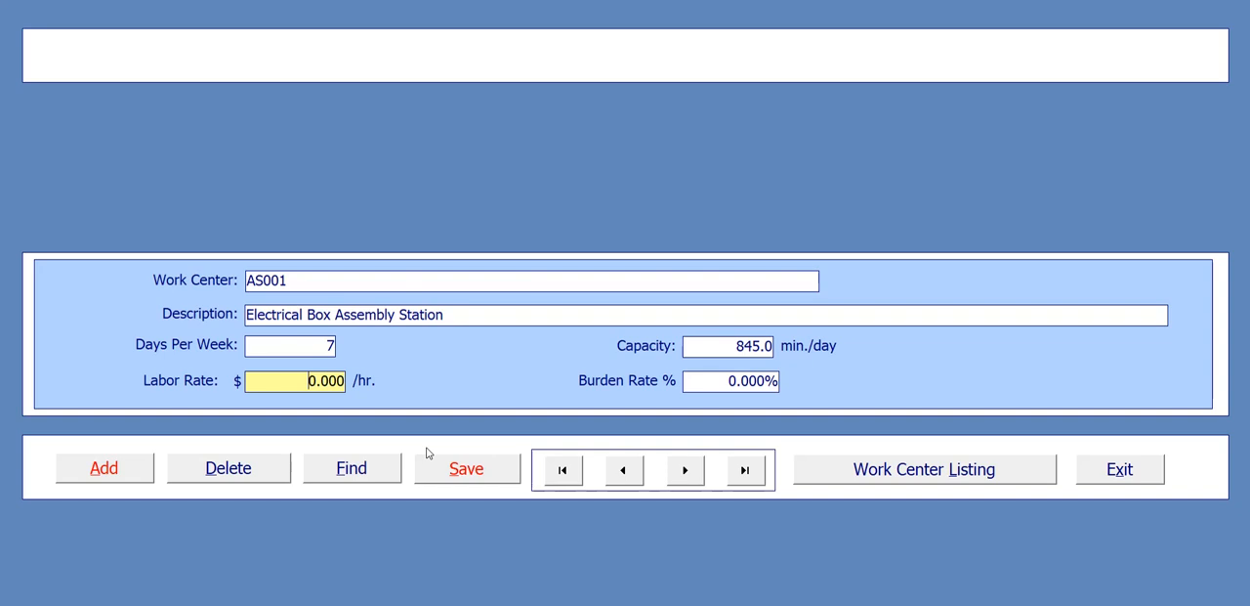
text(13.85)
key(Delete)
key(Delete)
key(Delete)
key(Delete)
key(Delete)
- Set the burden rate of work center AS001 to 6.25% and save the record
click(744, 379)
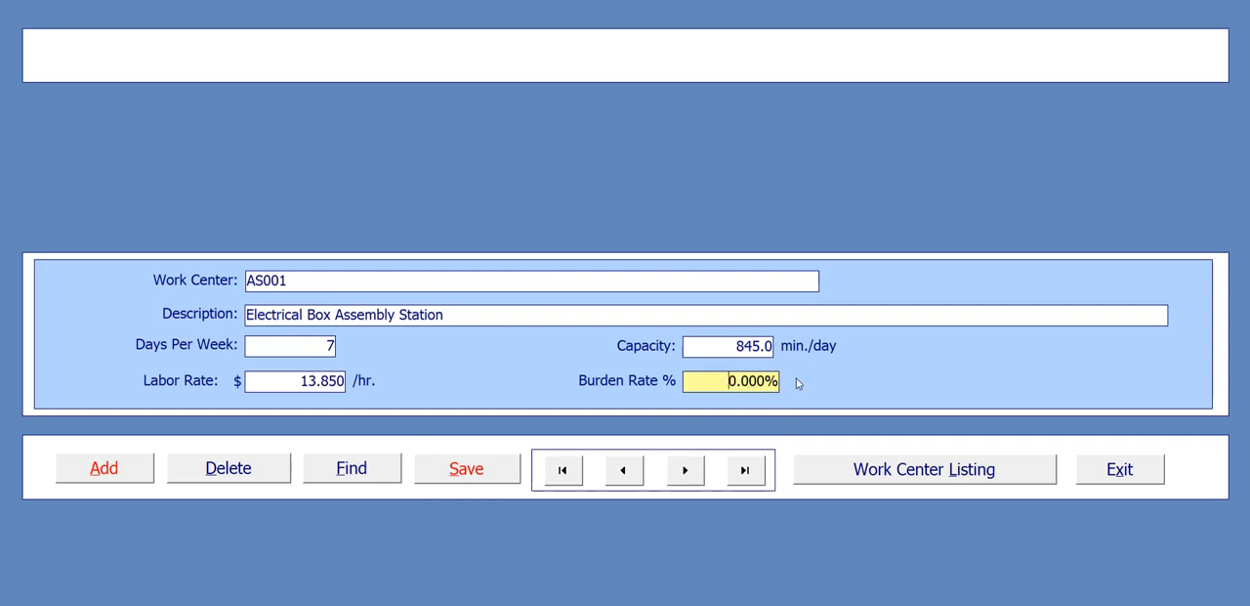
text(60)
key(BackSpace)
text(.25)
key(Delete)
key(Delete)
key(Delete)
key(Delete)
click(492, 476)
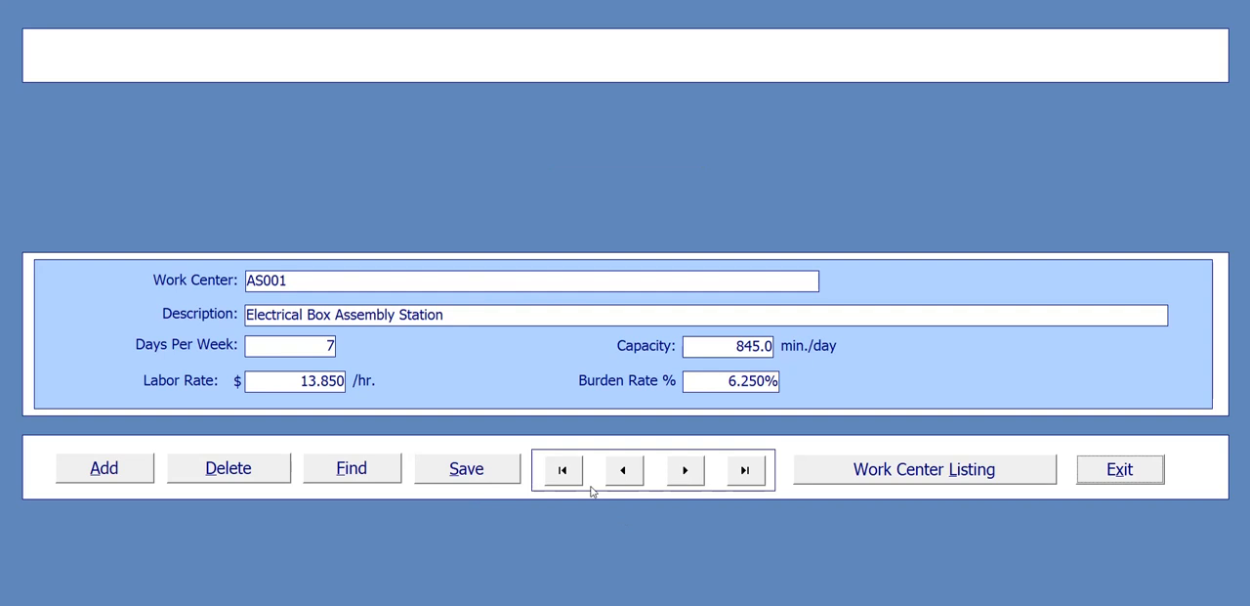
- Switch back and forth between the PR001 and AS001 records to review both work centers
click(630, 475)
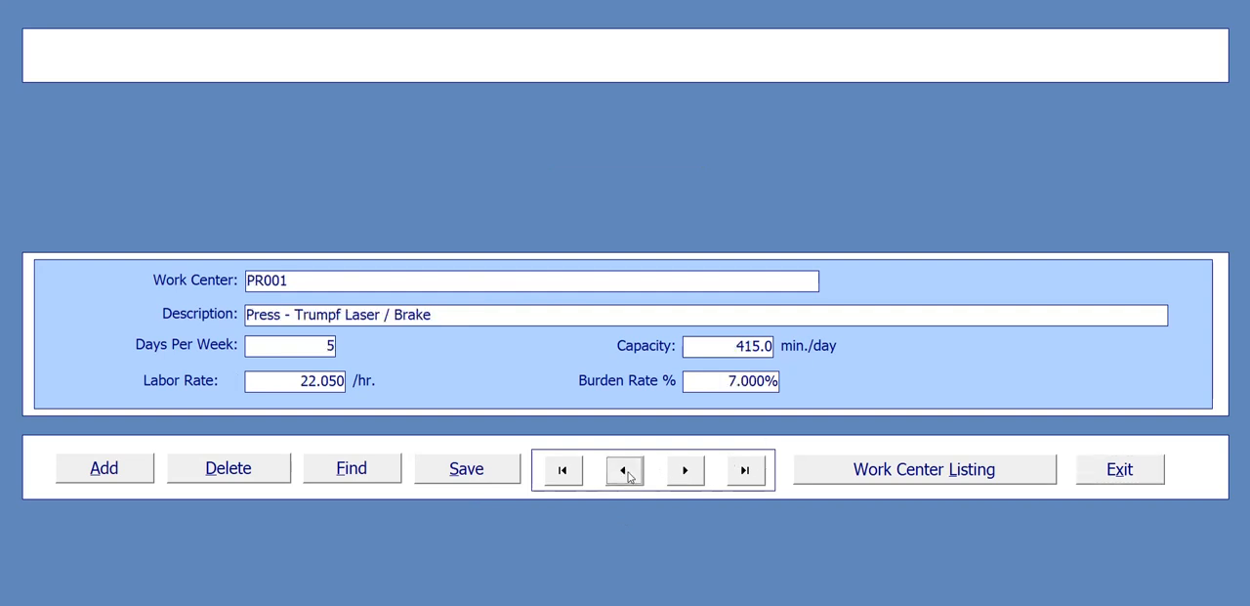
click(687, 470)
click(624, 470)
click(670, 477)
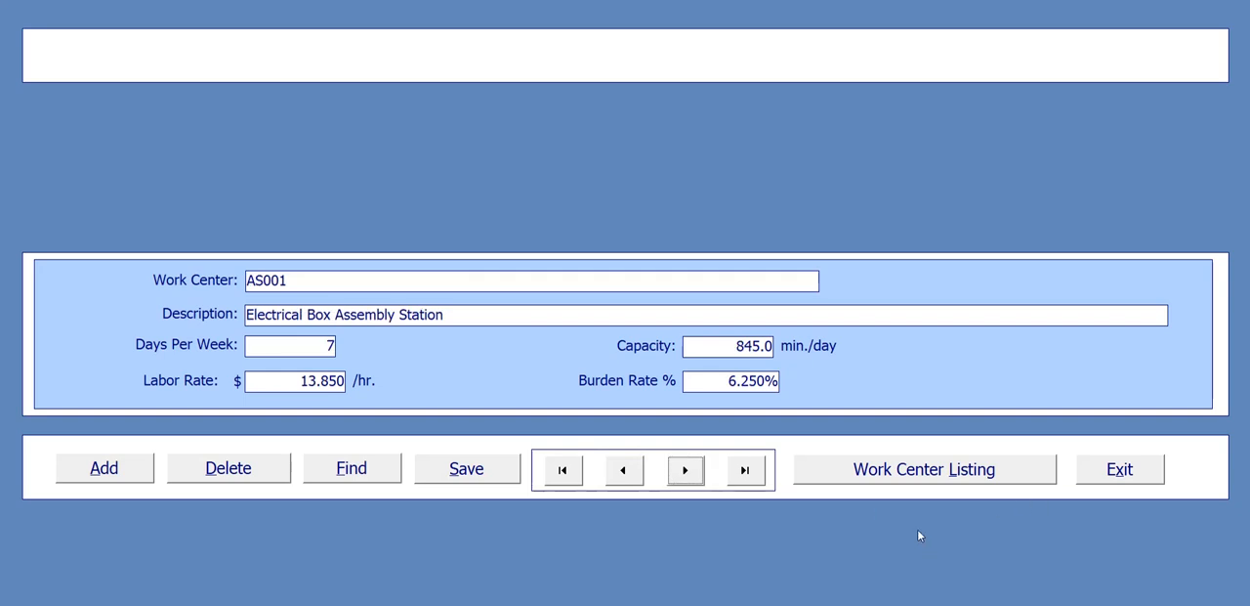